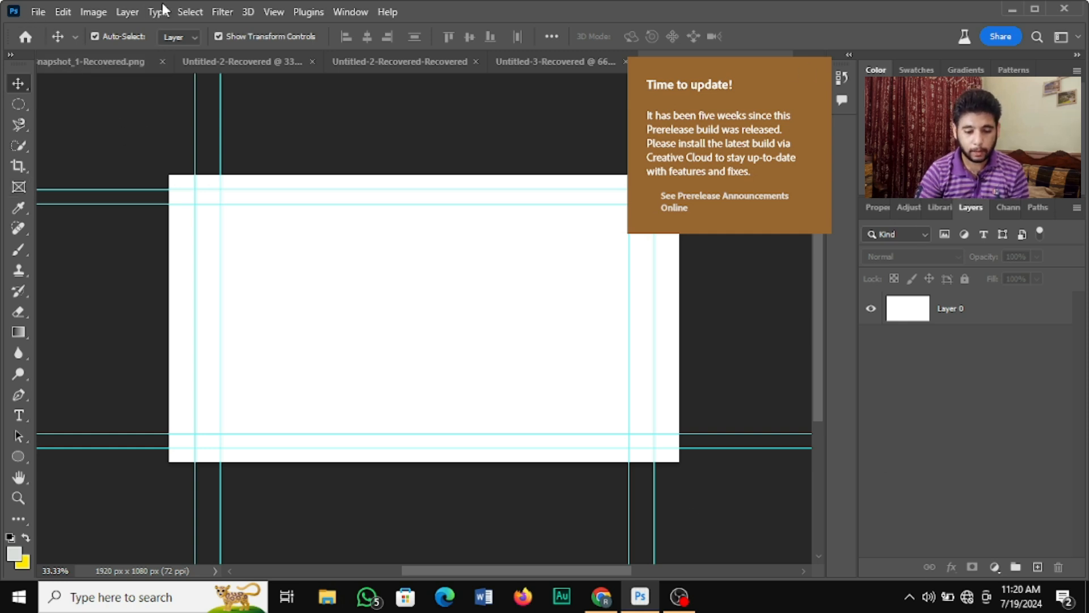
Review the document's canvas width and height in the Canvas Size settings, keeping 1920 by 1080 pixels.
click(94, 12)
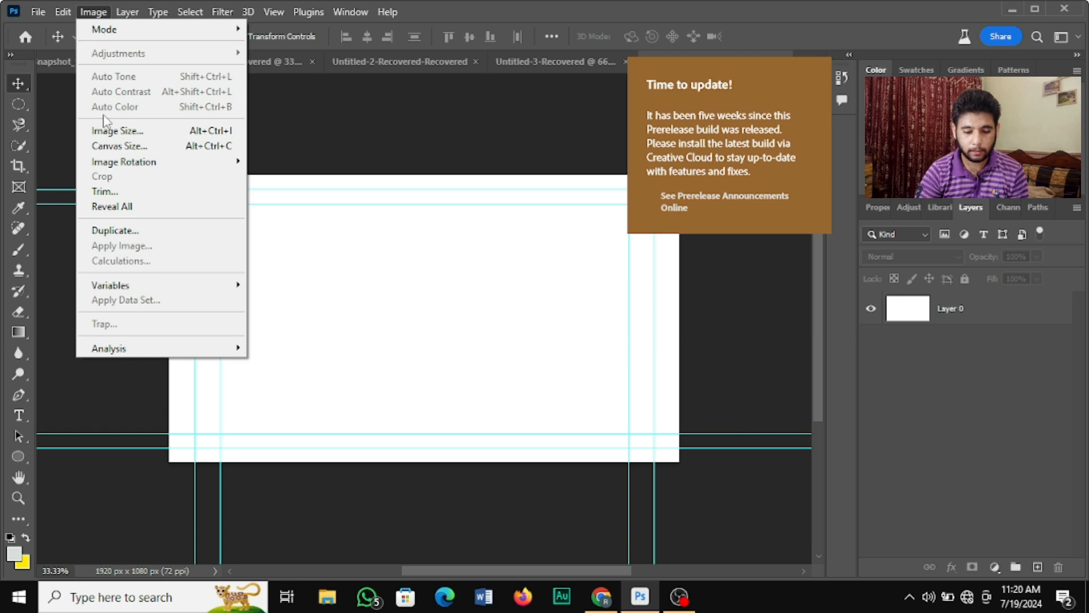
click(135, 149)
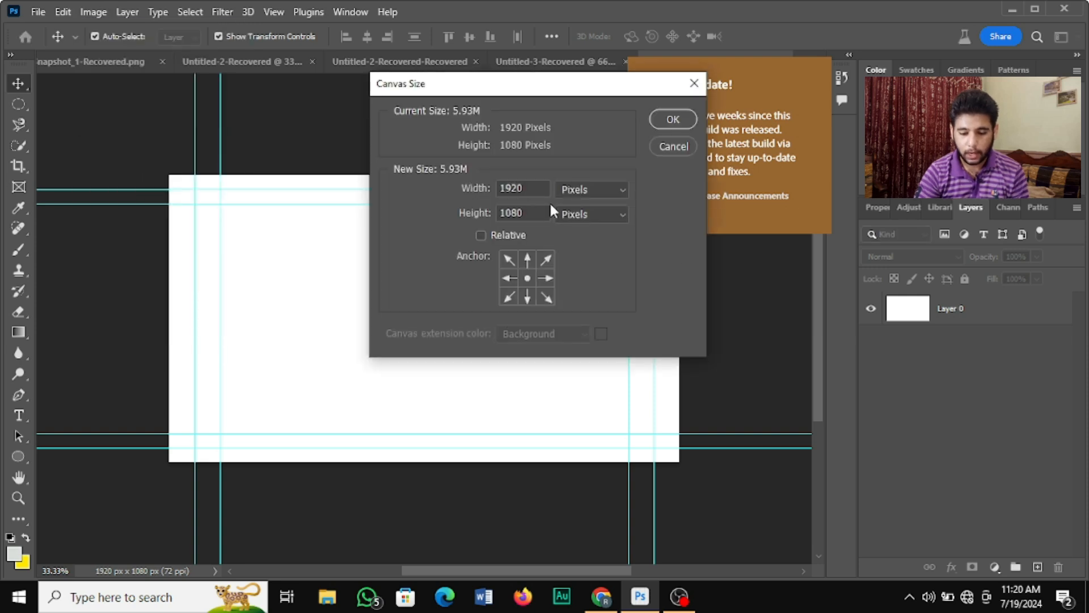
drag(523, 188, 474, 211)
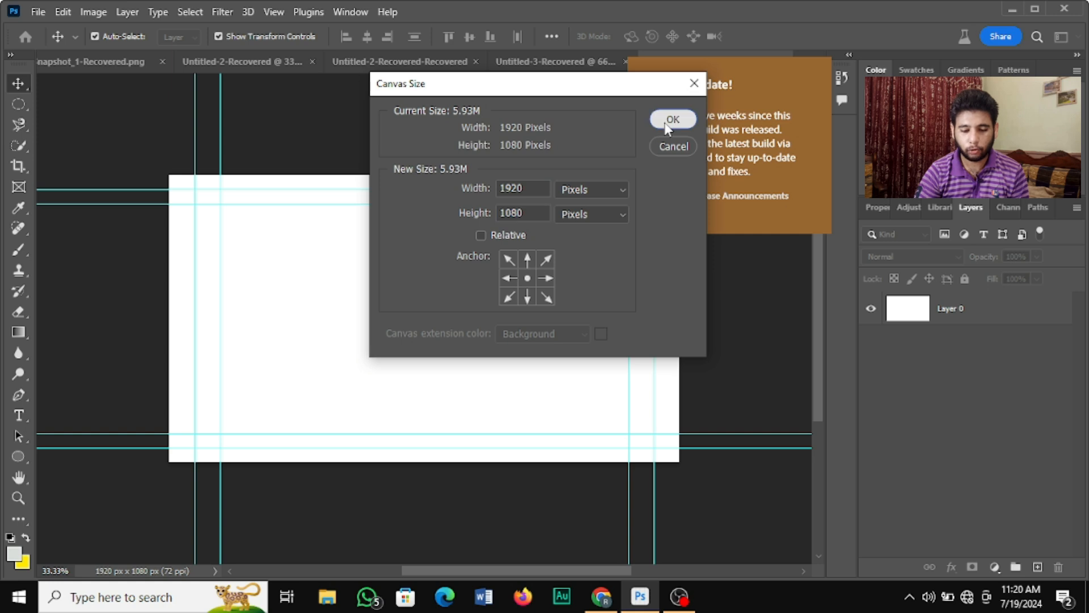
click(669, 118)
Create a new document from the Film & Video preset HDTV 1080p, 1920 x 1080 px at 72 ppi with a white background.
click(37, 8)
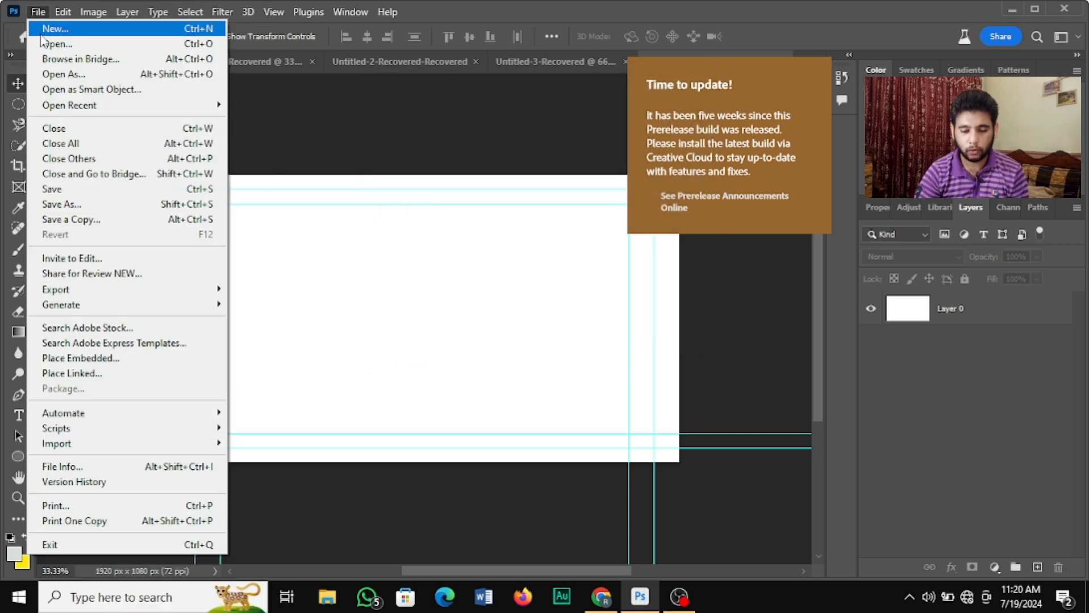
click(57, 29)
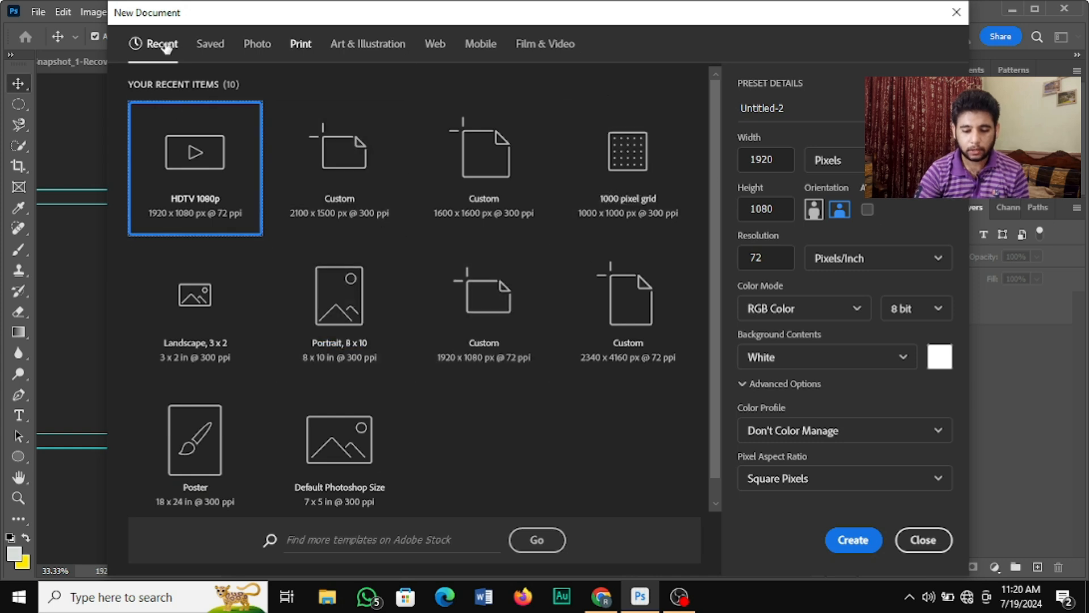
click(209, 56)
click(254, 56)
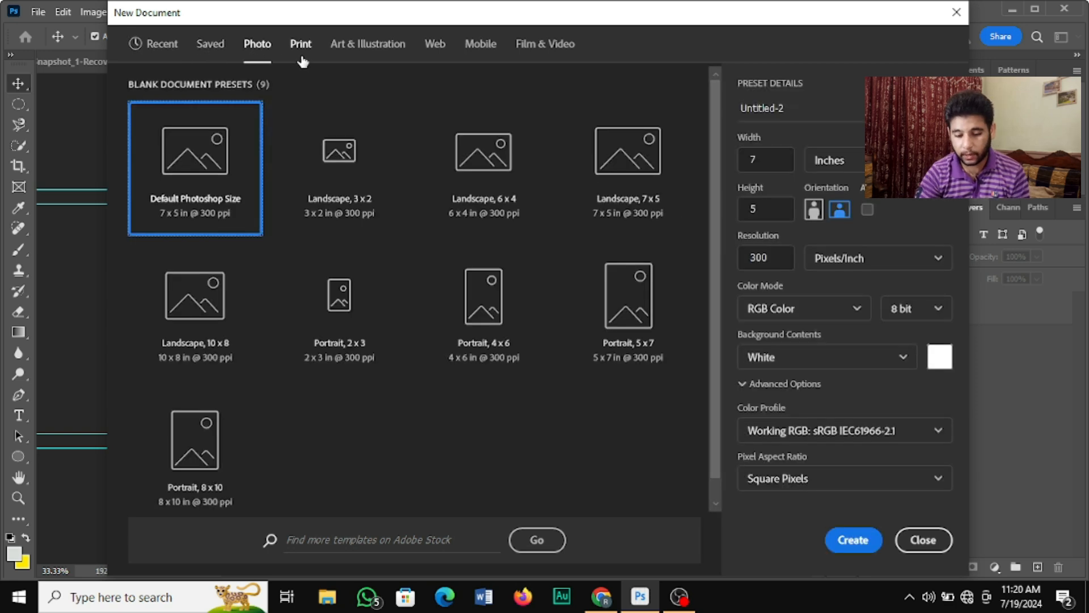
click(384, 43)
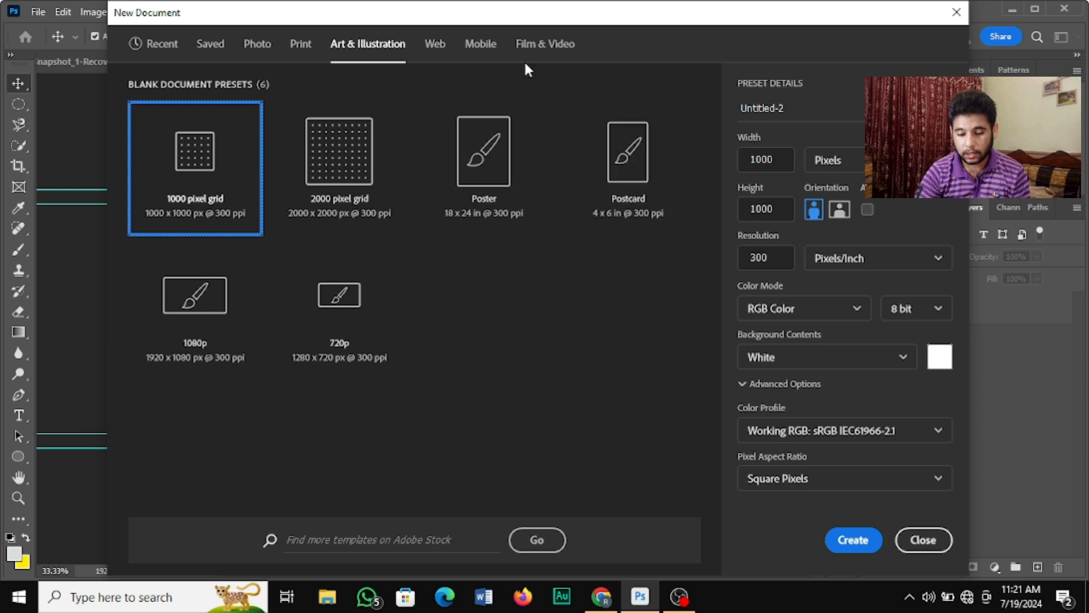
click(484, 44)
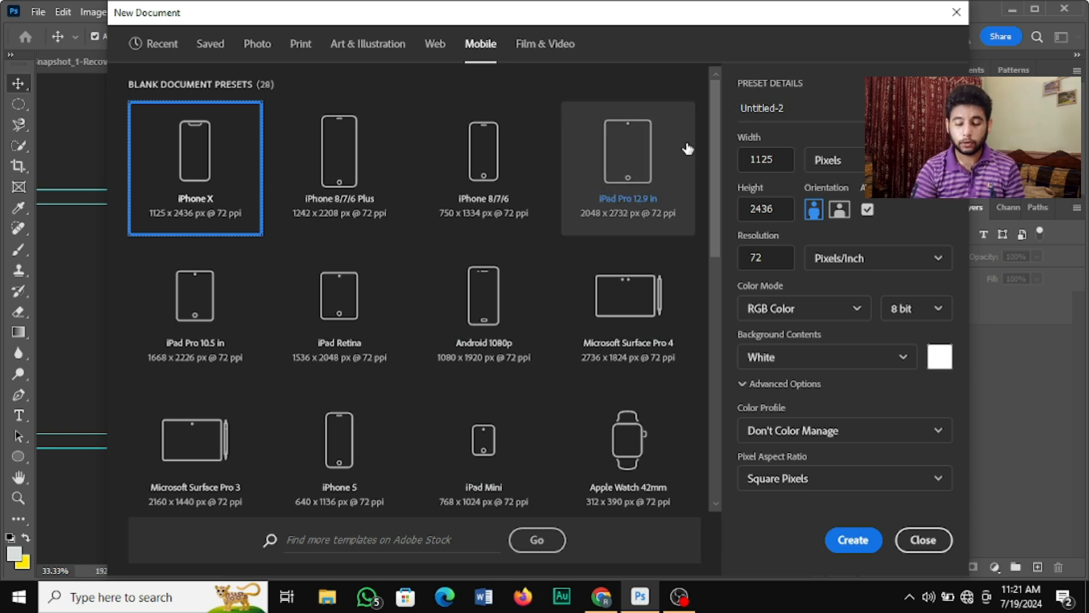
click(545, 44)
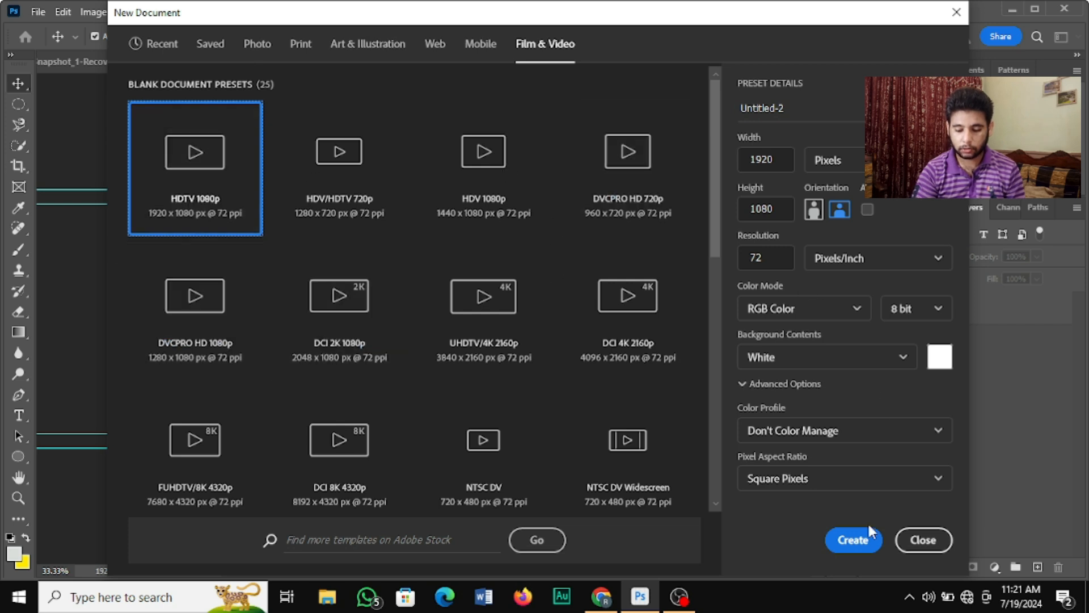
click(851, 543)
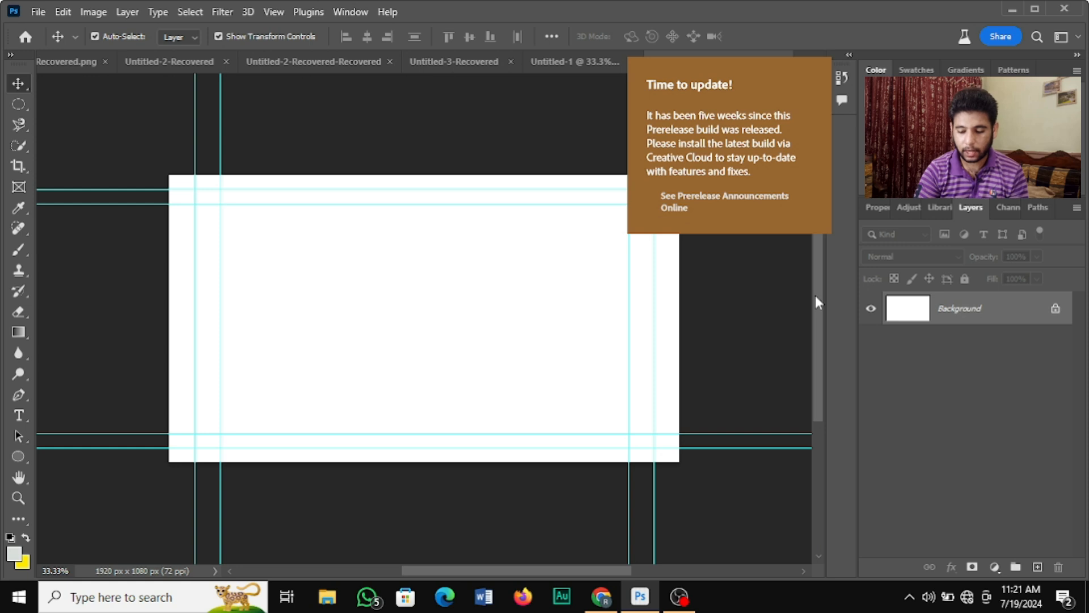
Add an empty layer above the Background layer, and briefly hide and show the Background layer.
scroll(815, 295, down, 3)
scroll(807, 332, up, 2)
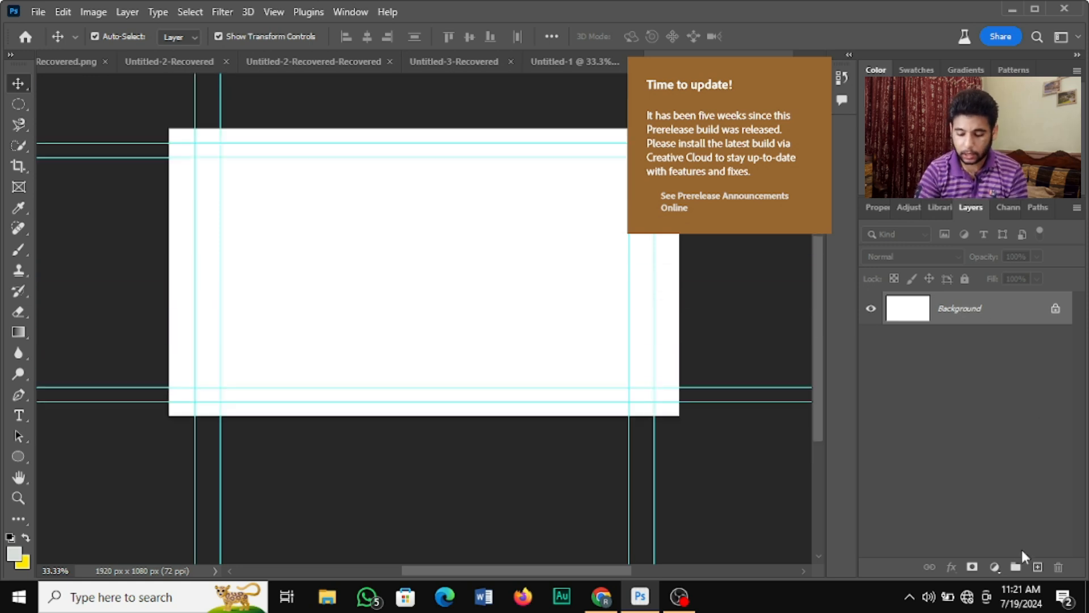
click(1037, 566)
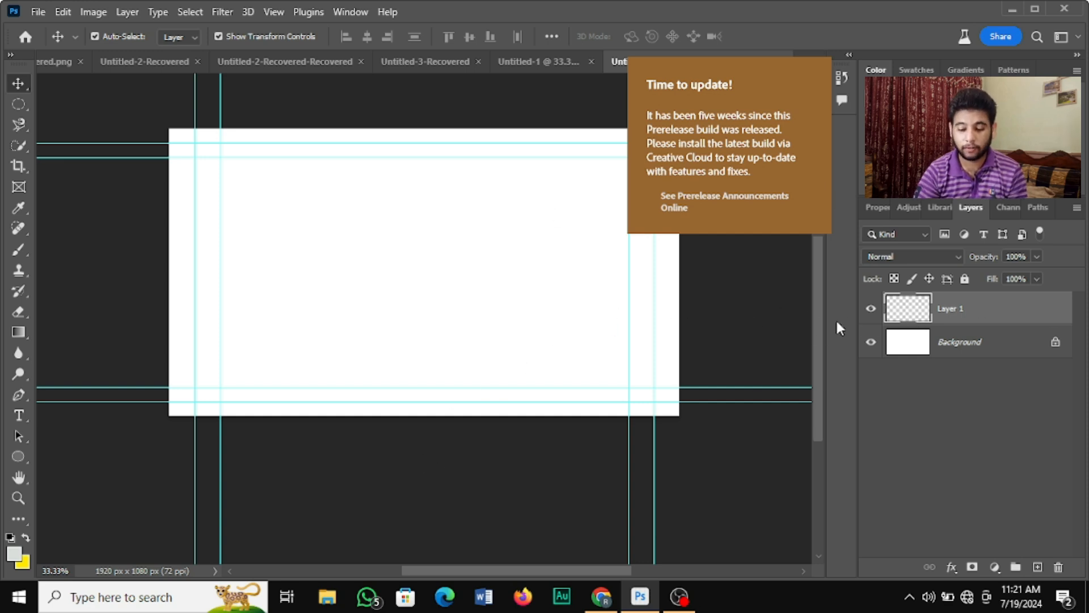
click(871, 342)
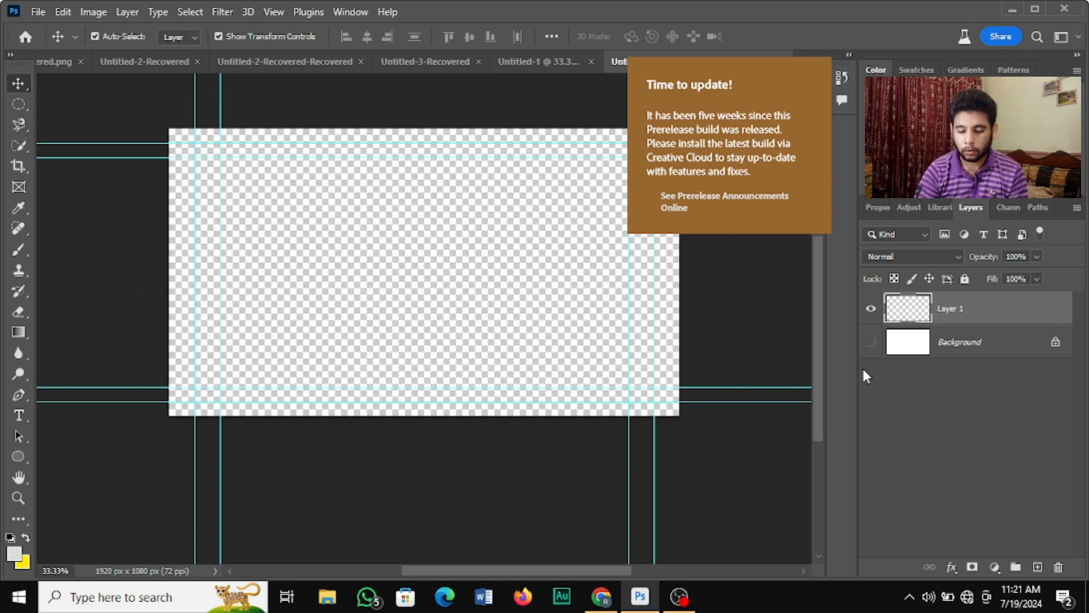
click(870, 342)
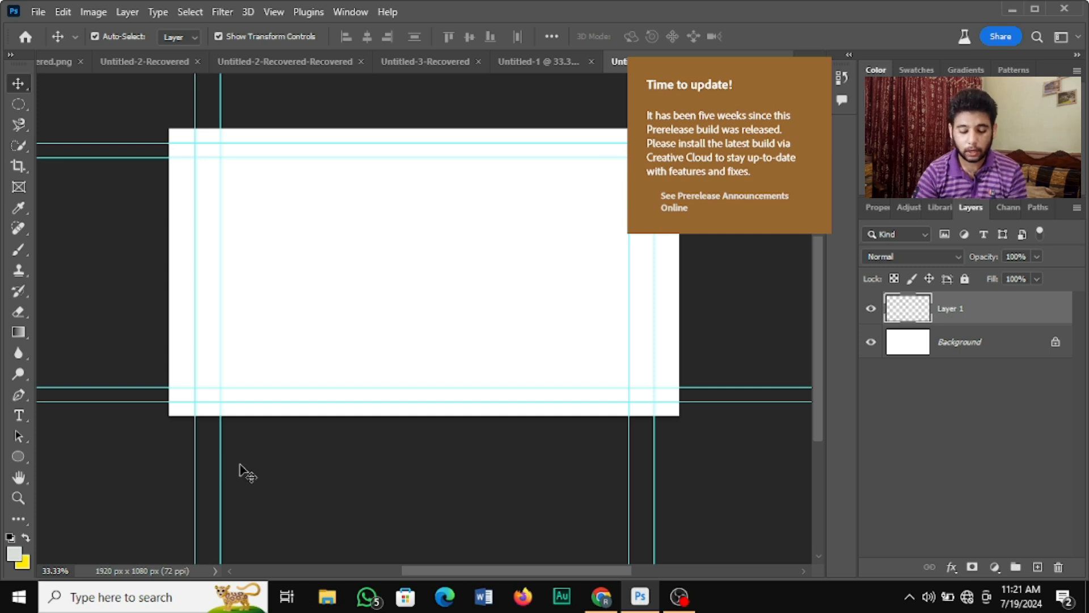
Place the video file 20240704_125319 from Local Disk (D:) into the new document.
click(343, 604)
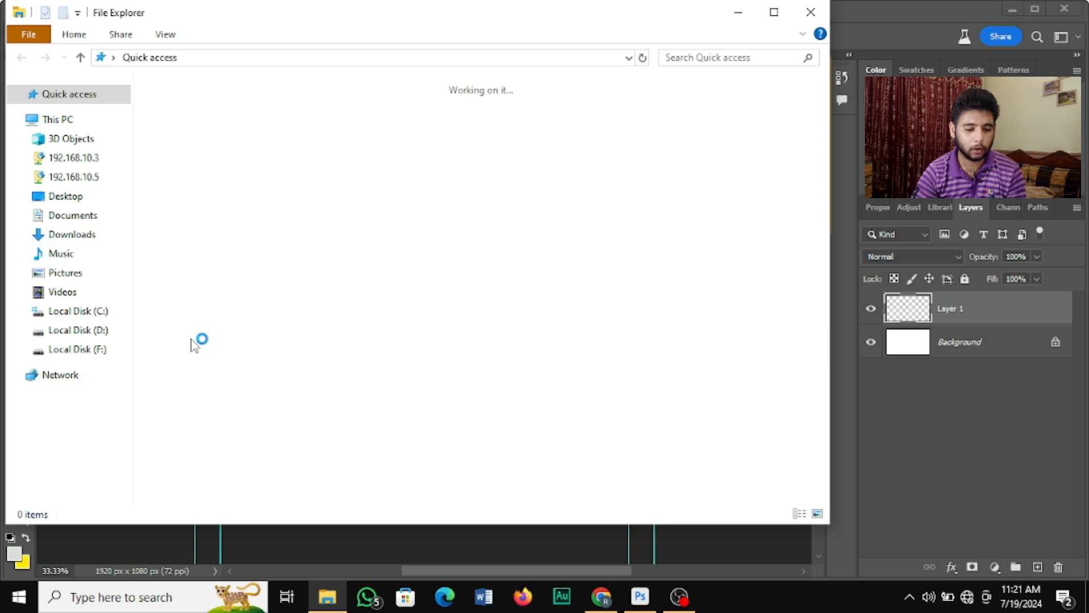
click(78, 331)
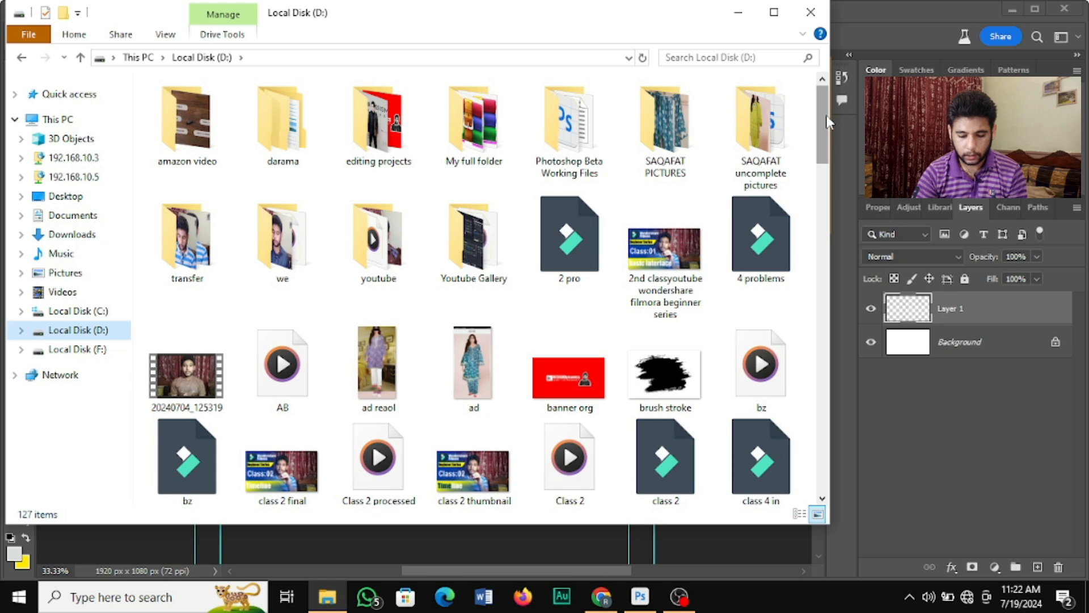
click(159, 375)
drag(159, 374, 439, 255)
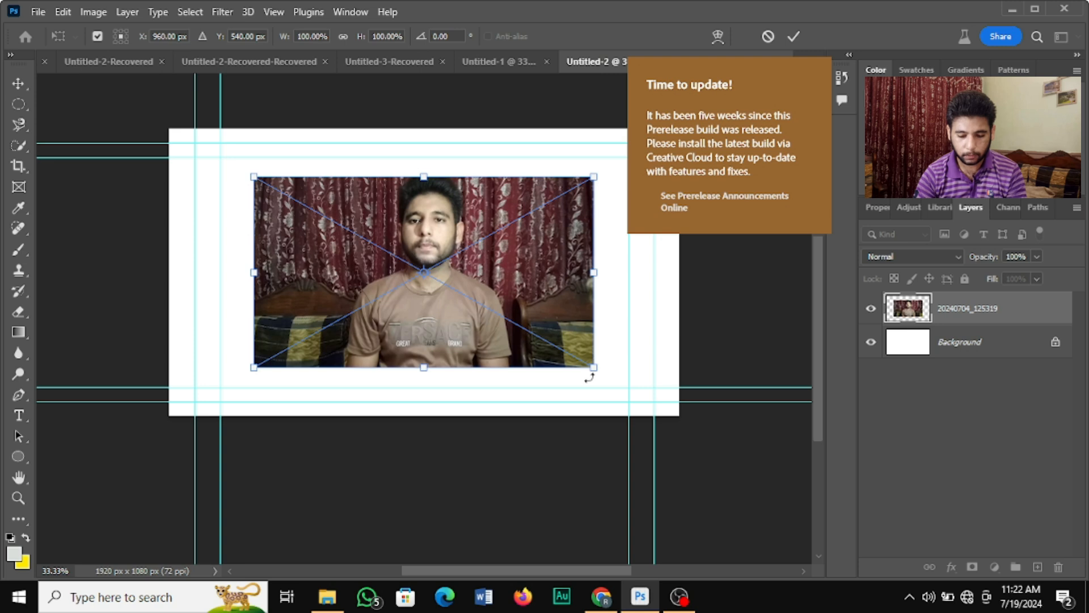
Align the placed video to the canvas's upper-left corner and scale it proportionally to about 150.7% to cover the canvas.
drag(589, 370, 674, 423)
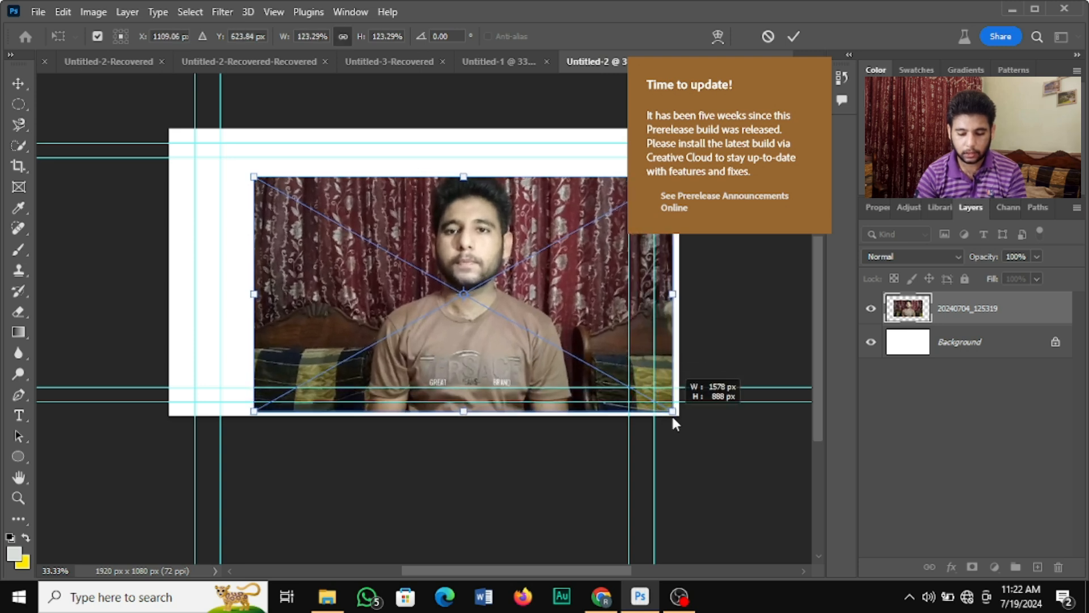
drag(566, 344, 482, 295)
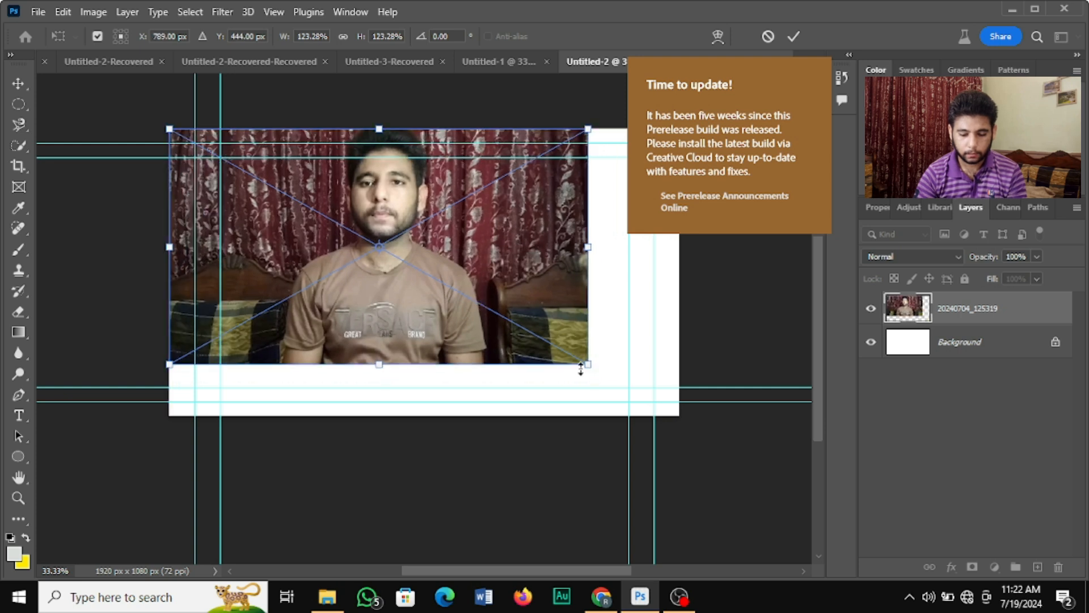
drag(589, 365, 686, 415)
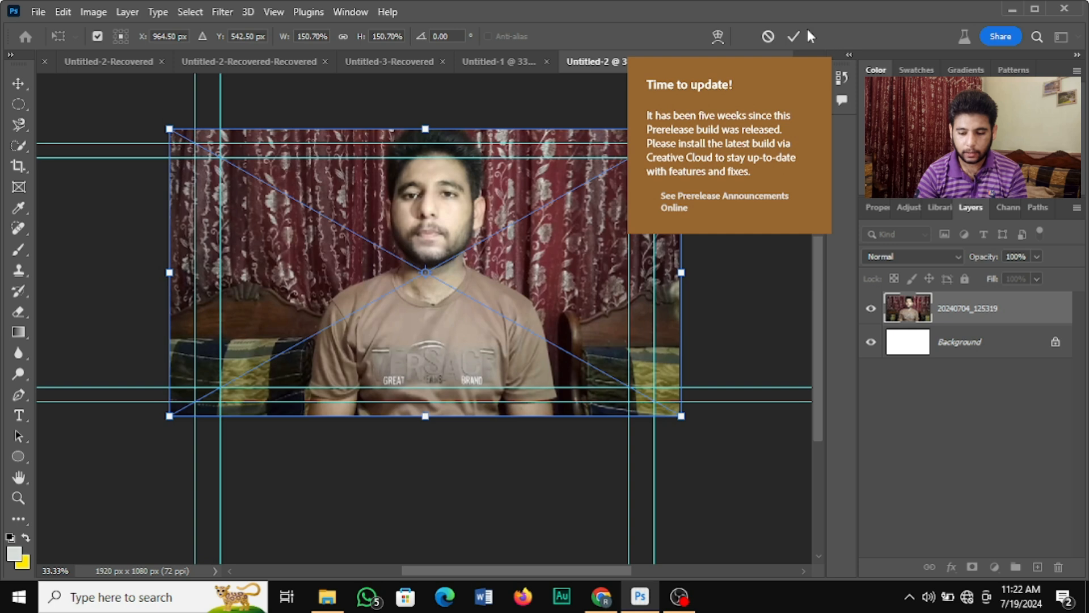
click(793, 36)
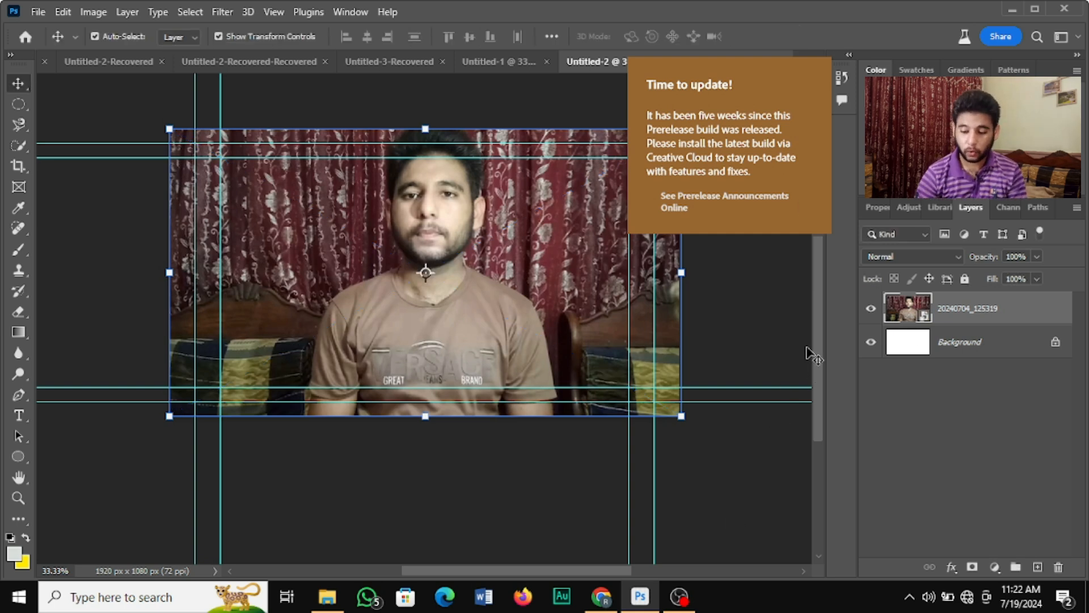
drag(505, 287, 599, 224)
key(ctrl+z)
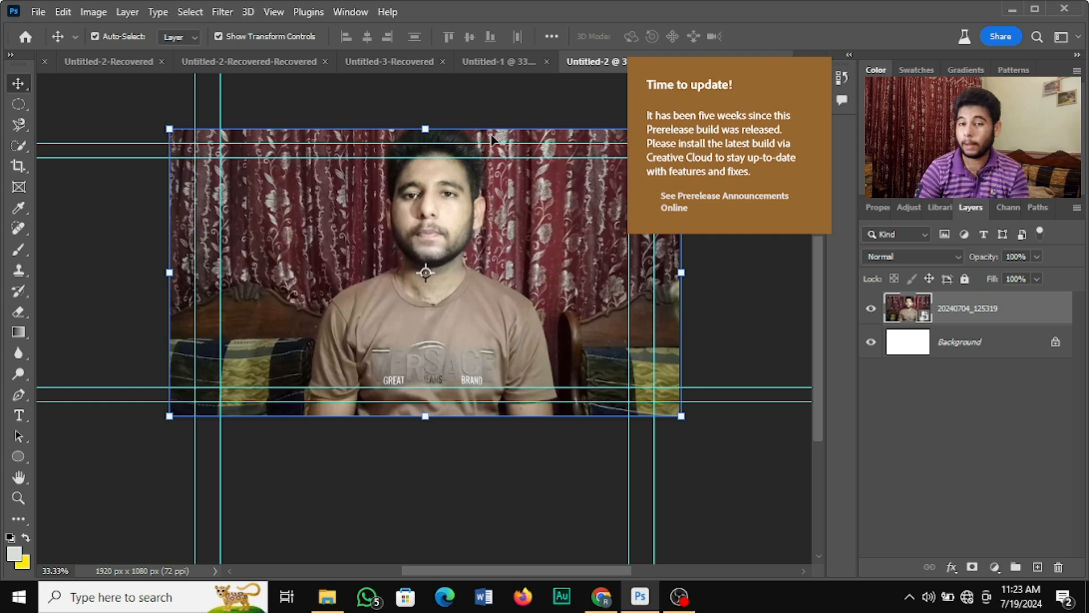
Show the Timeline panel, make it taller and look through its options.
click(359, 16)
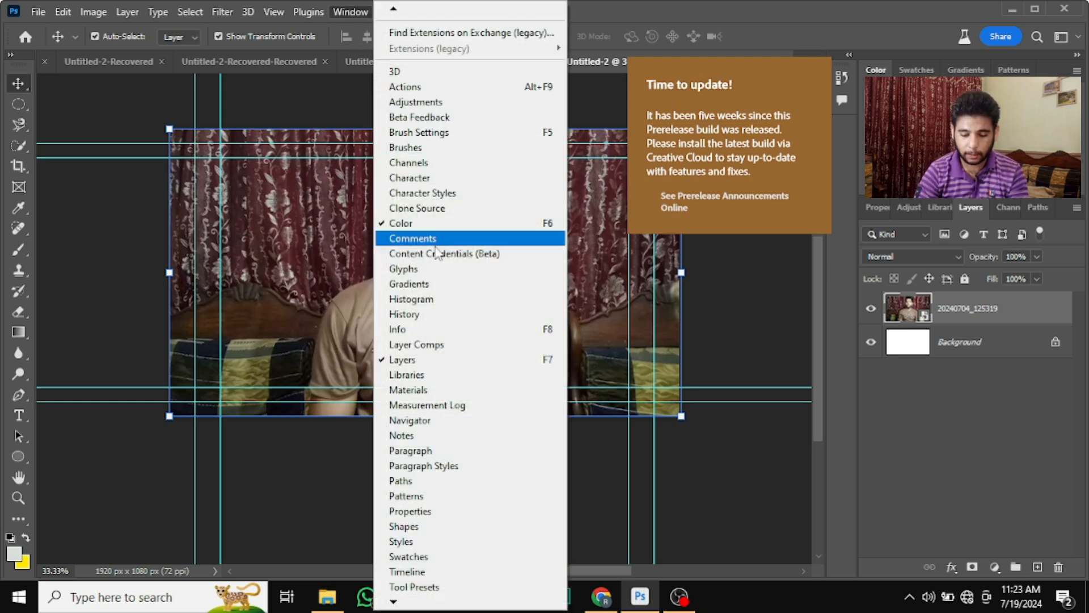
click(468, 571)
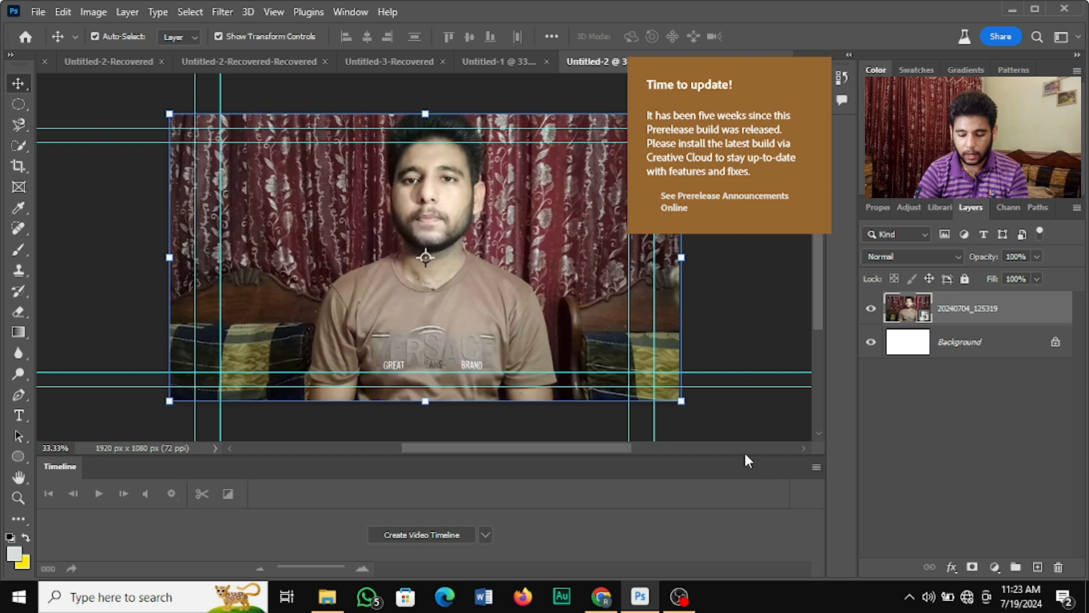
drag(749, 456, 756, 422)
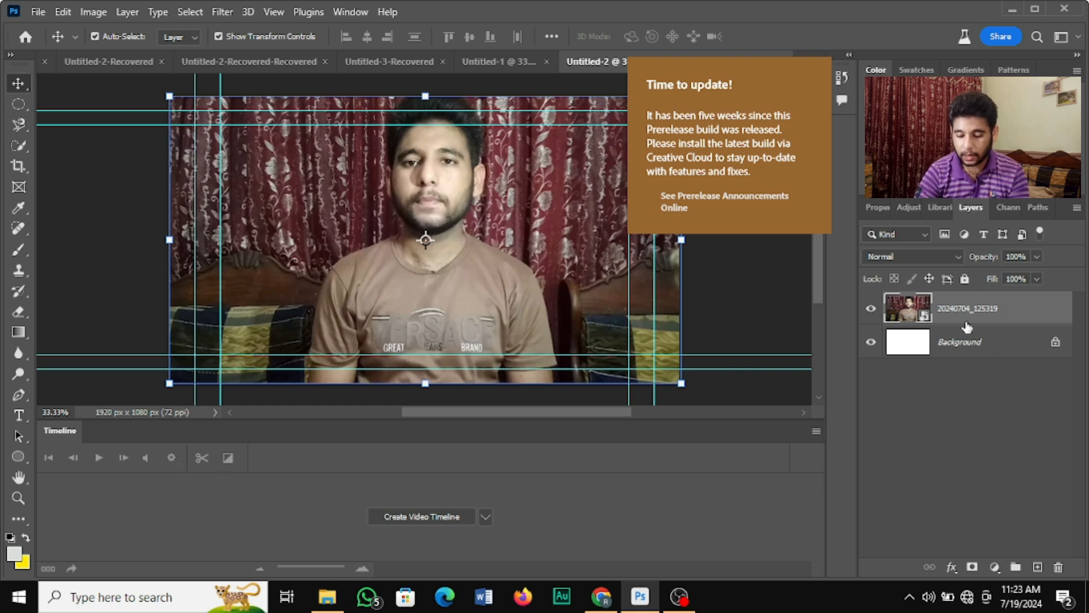
click(815, 432)
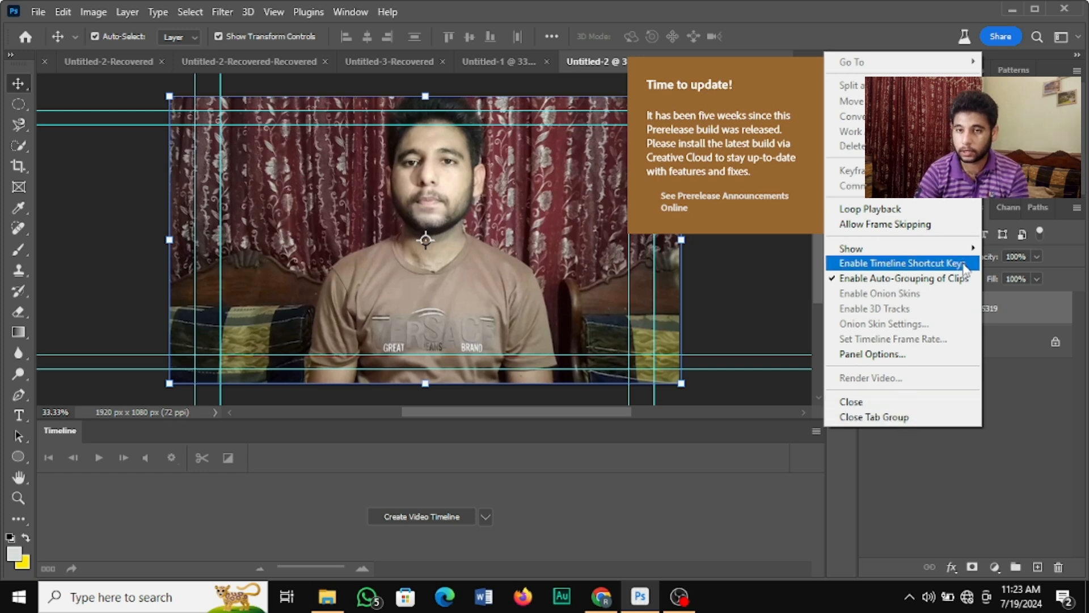
click(770, 533)
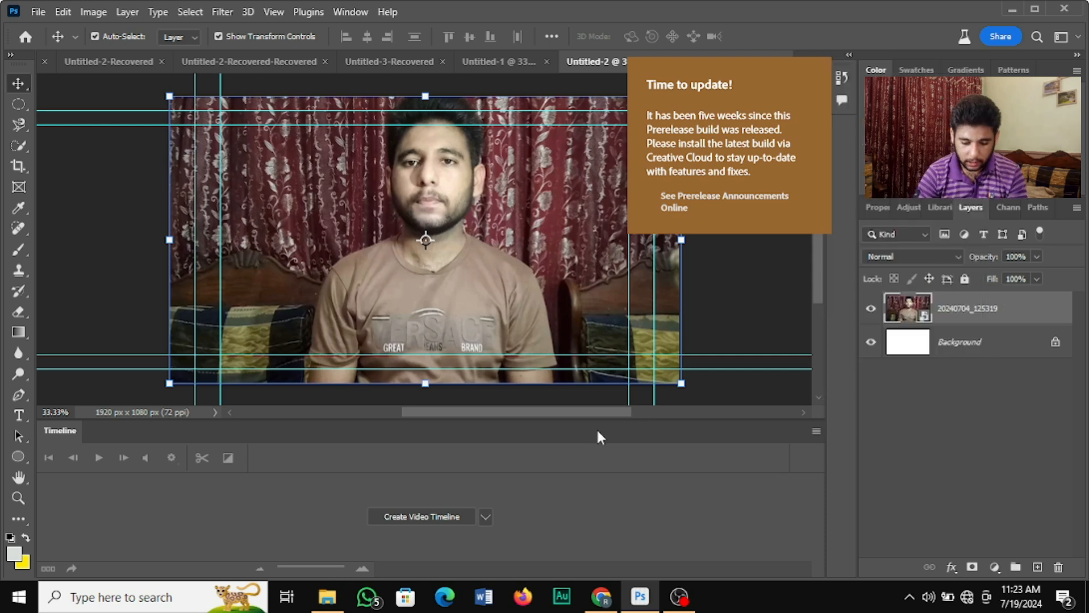
Create a video timeline for the placed clip and enlarge the timeline area further.
click(486, 517)
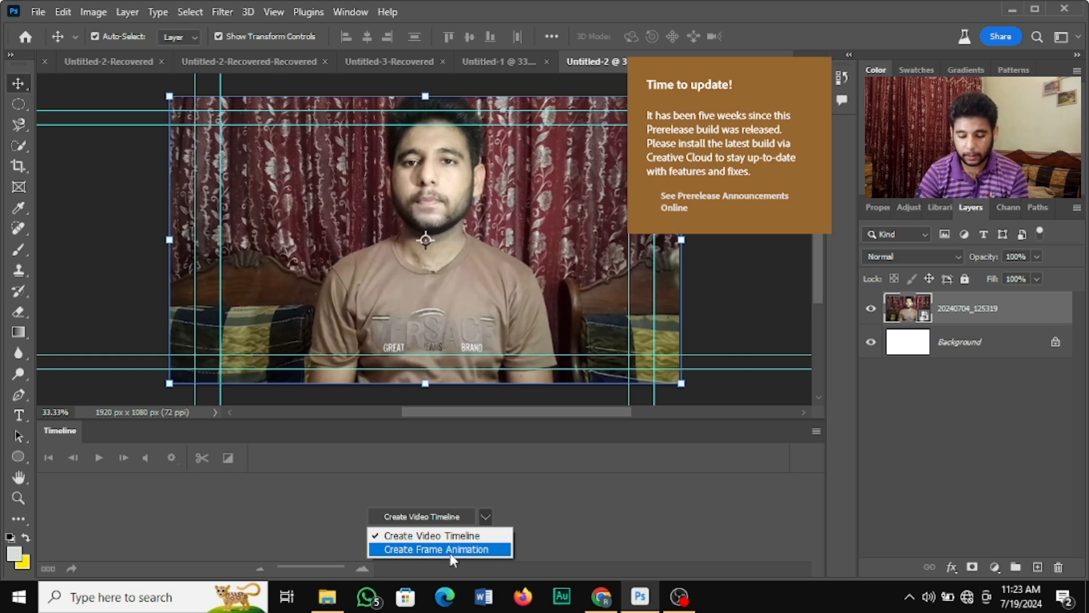
click(432, 461)
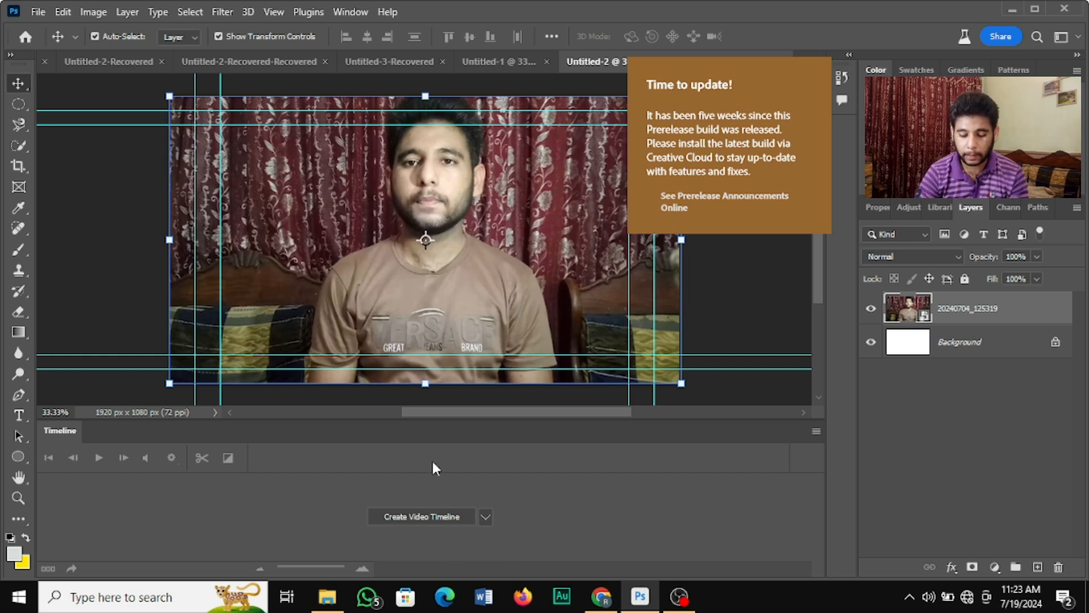
click(438, 514)
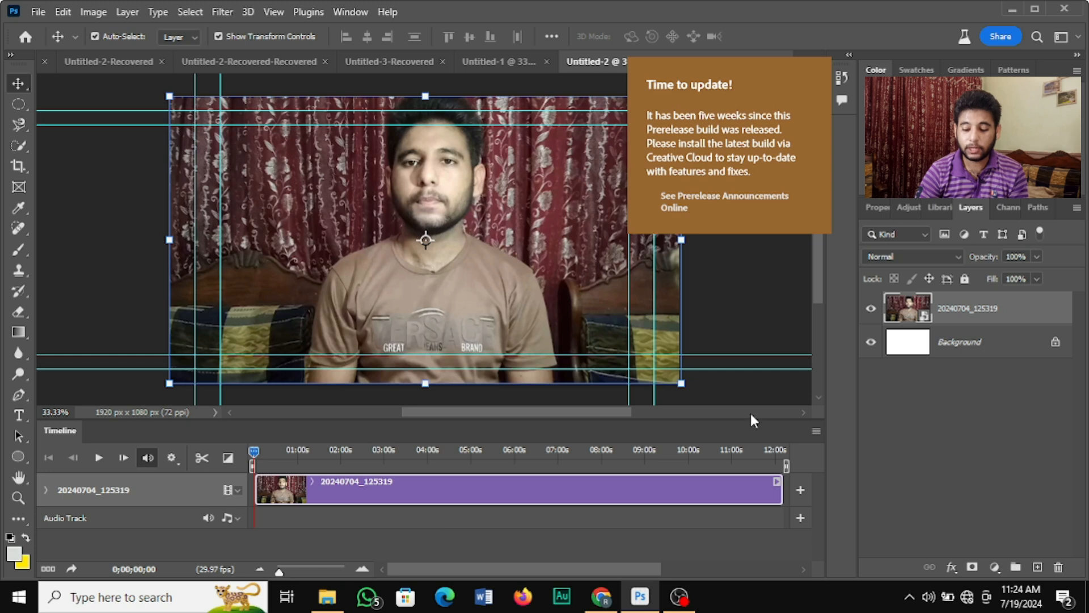
drag(763, 421, 773, 394)
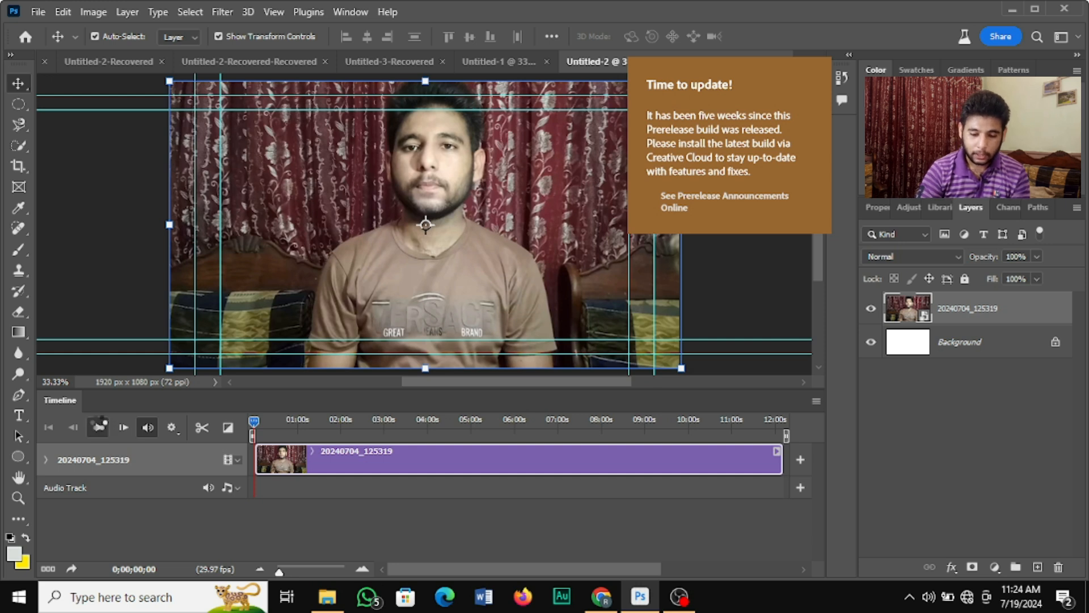
Preview the clip by playing and stopping it, and move the playhead to 0;01;43;15.
click(99, 427)
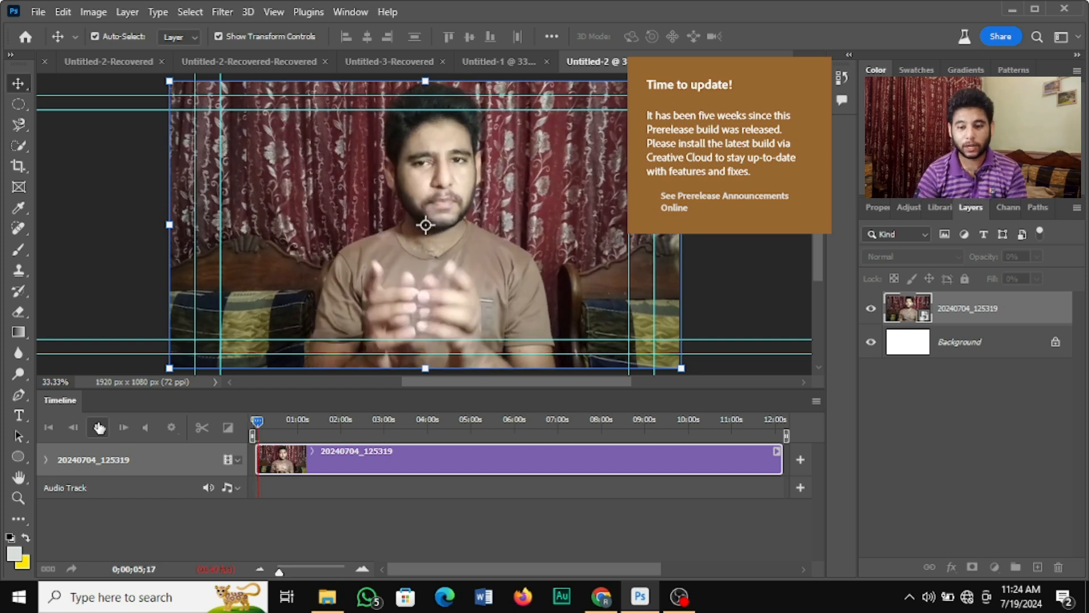
click(100, 427)
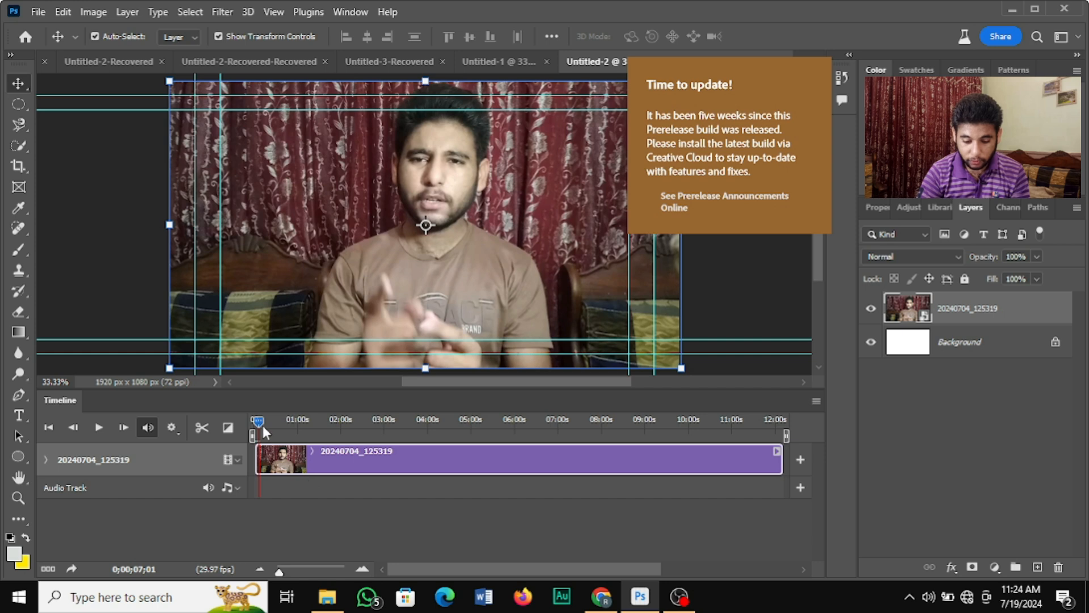
drag(263, 429, 329, 436)
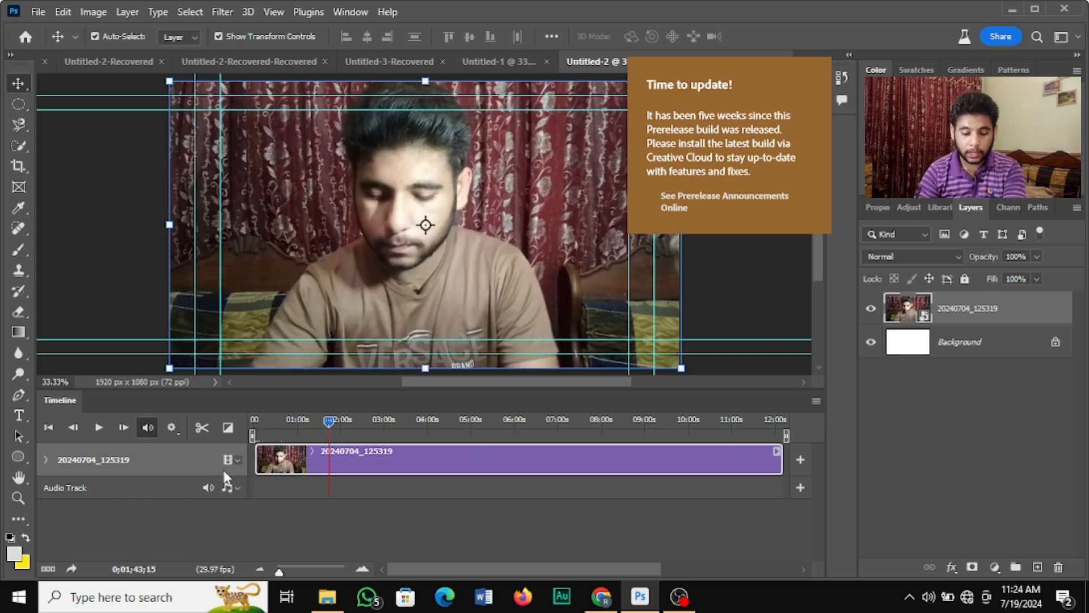
Look through the video track's options and turn on Loop Playback for the timeline.
click(234, 456)
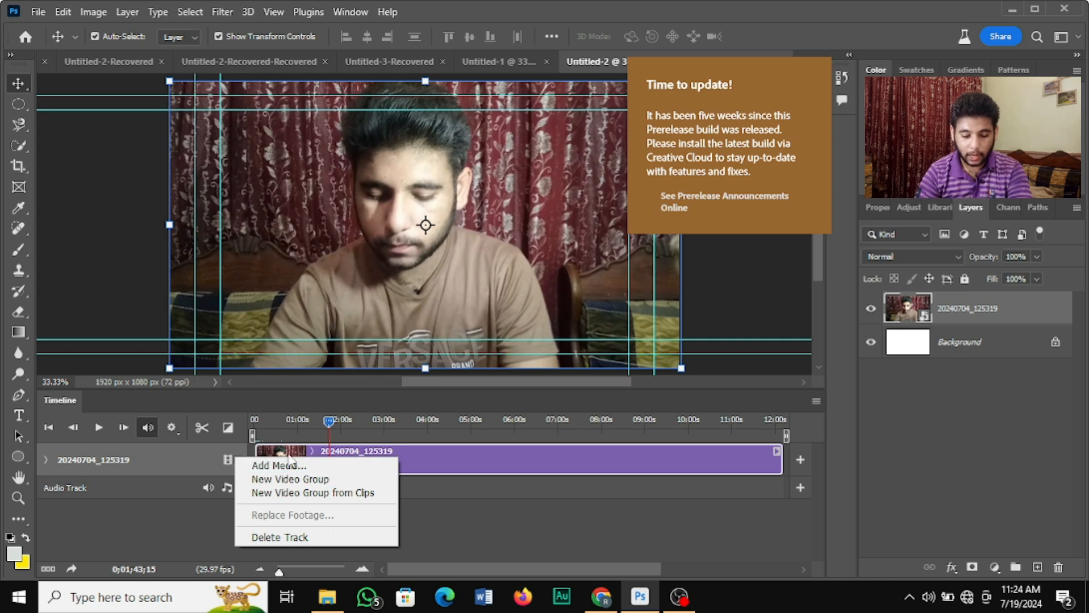
click(231, 435)
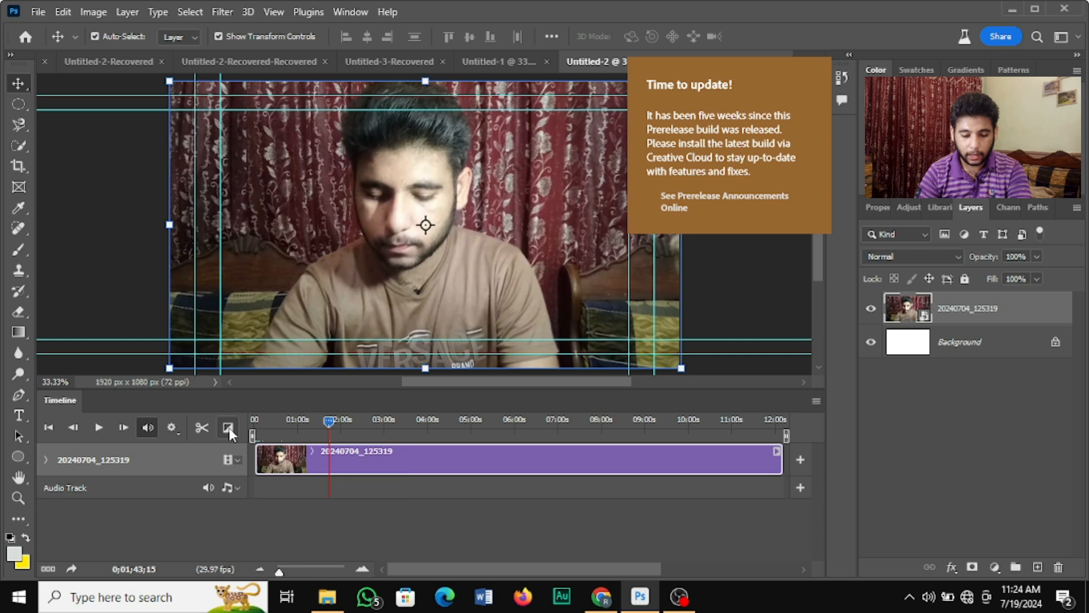
click(172, 428)
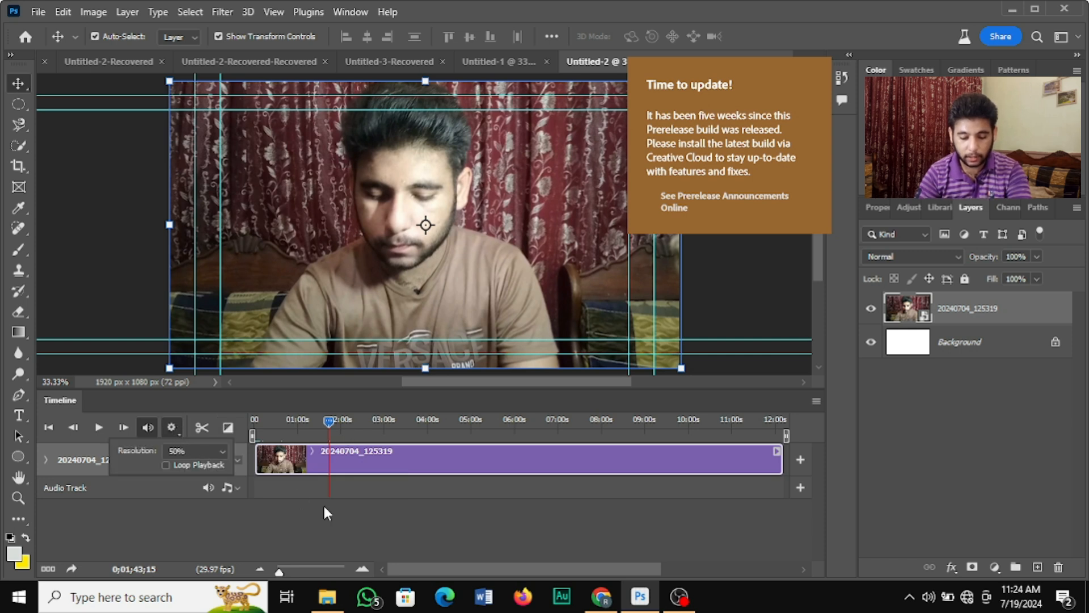
click(437, 539)
click(437, 539)
click(172, 428)
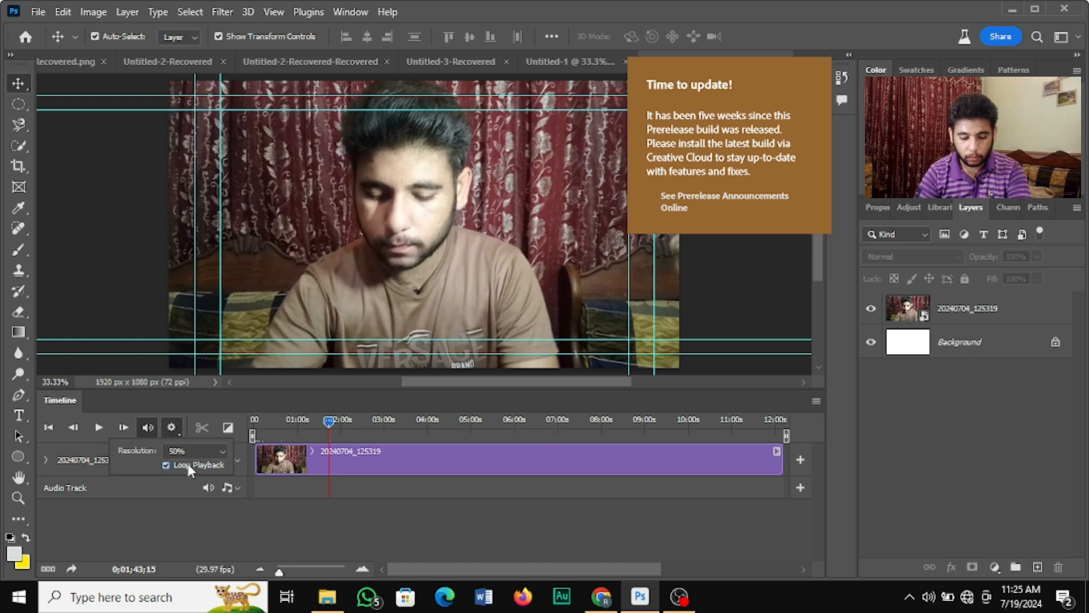
click(370, 507)
Return the playhead to the start of the timeline and preview the clip, stopping at 0;00;14;06.
drag(331, 426, 241, 411)
key(space)
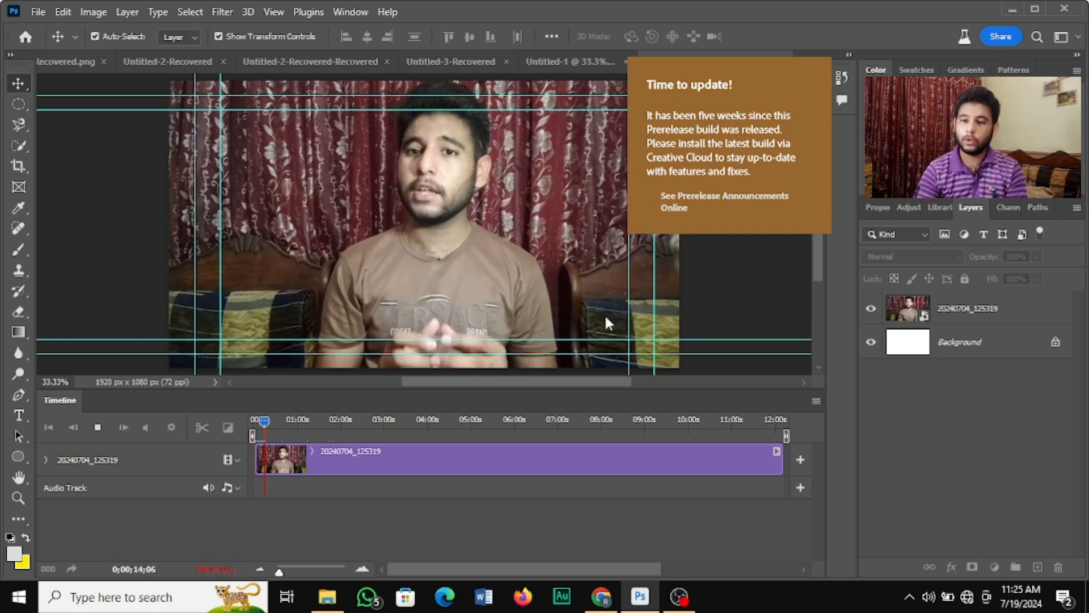
key(space)
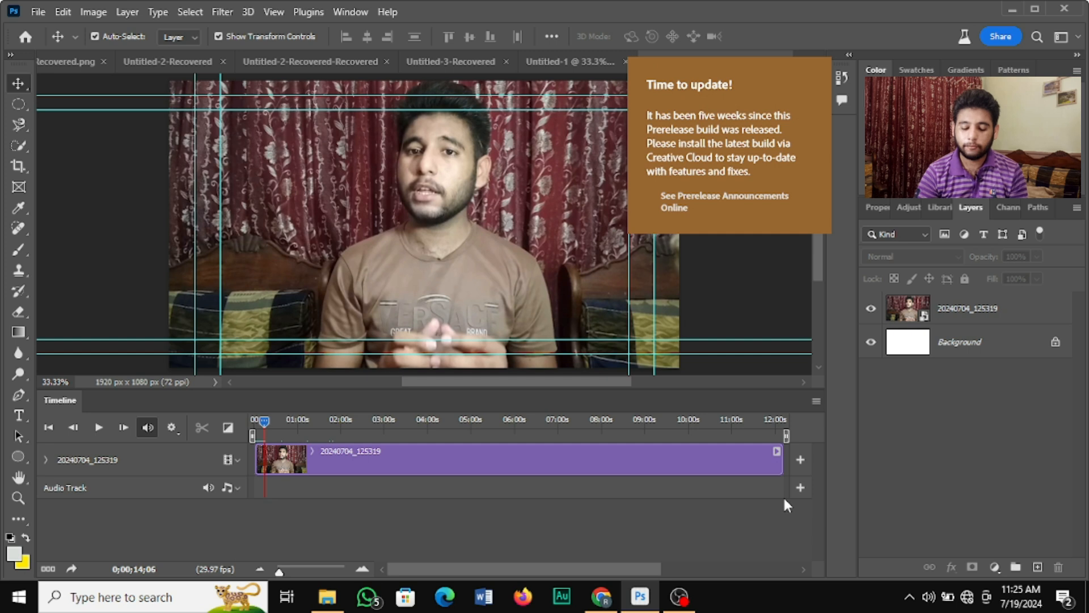
Expand the clip track's animation properties and enable Transform keyframing with a first keyframe at 0;00;00;00.
click(238, 460)
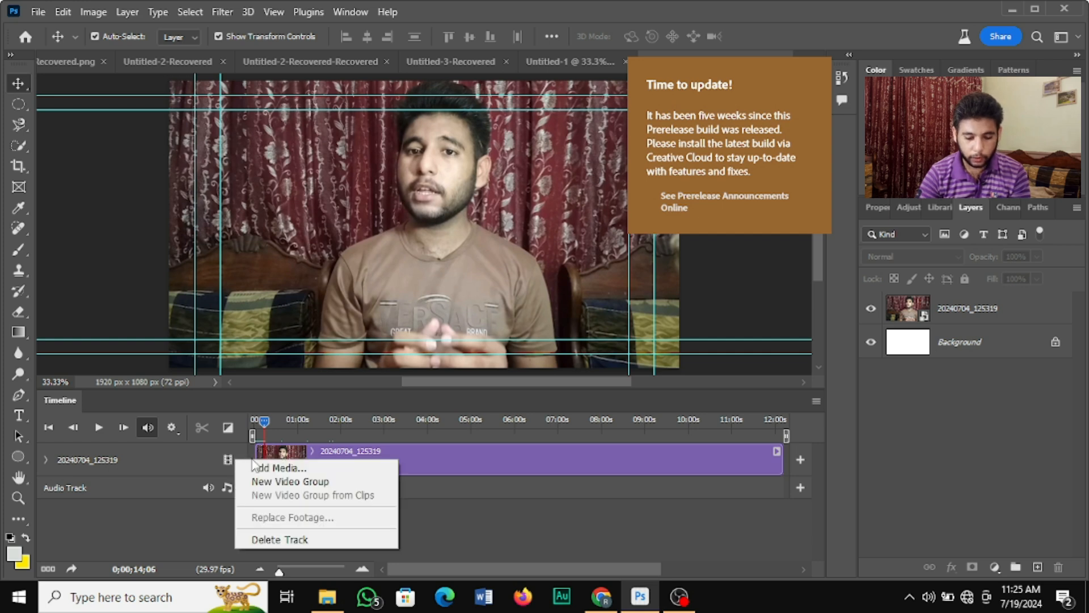
click(38, 455)
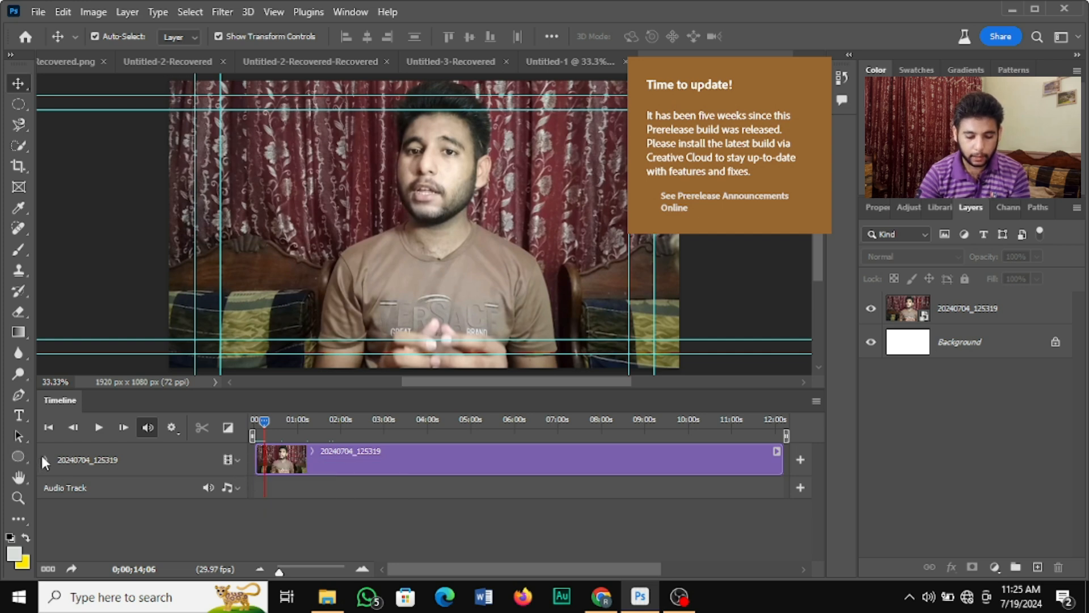
click(41, 453)
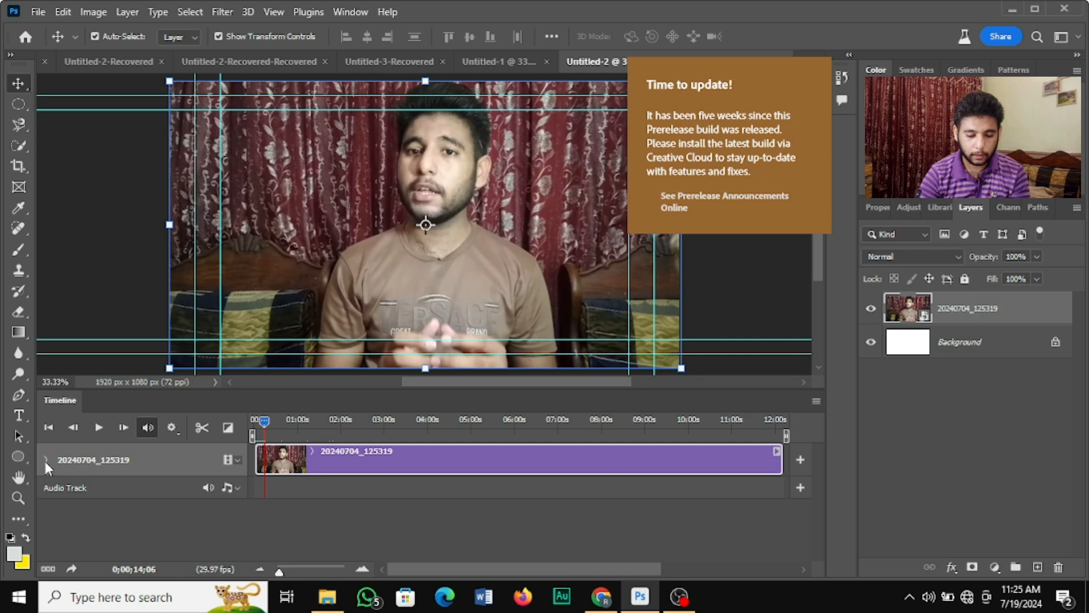
click(44, 459)
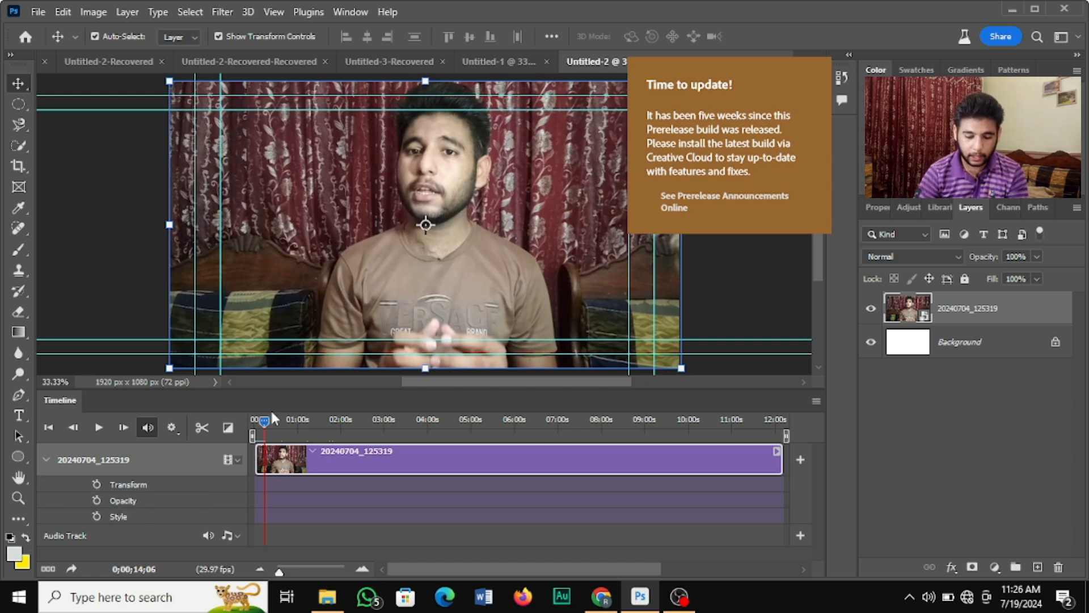
drag(260, 419, 253, 420)
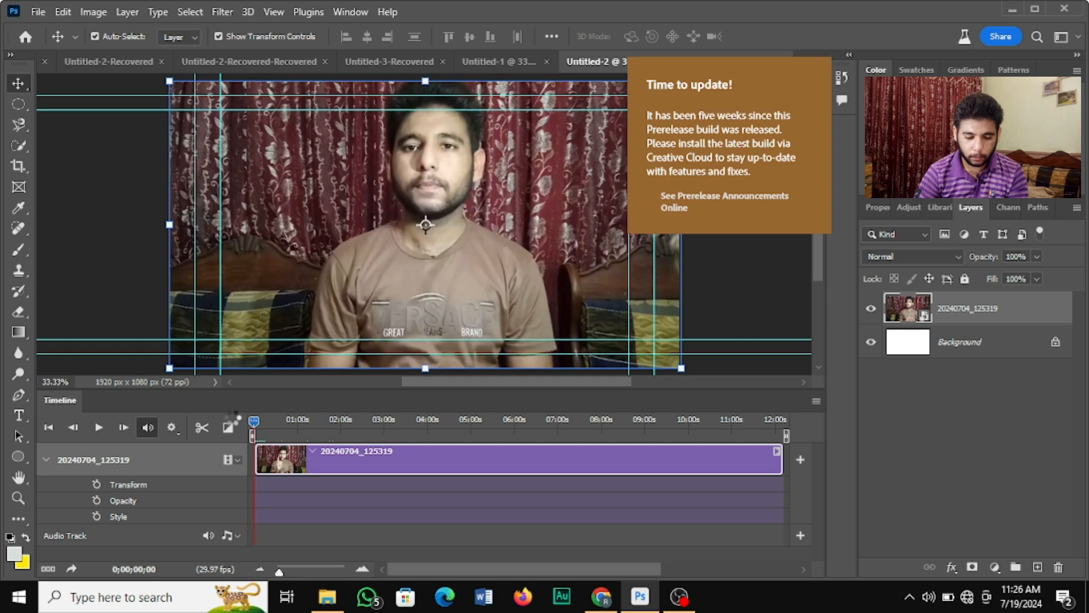
click(97, 483)
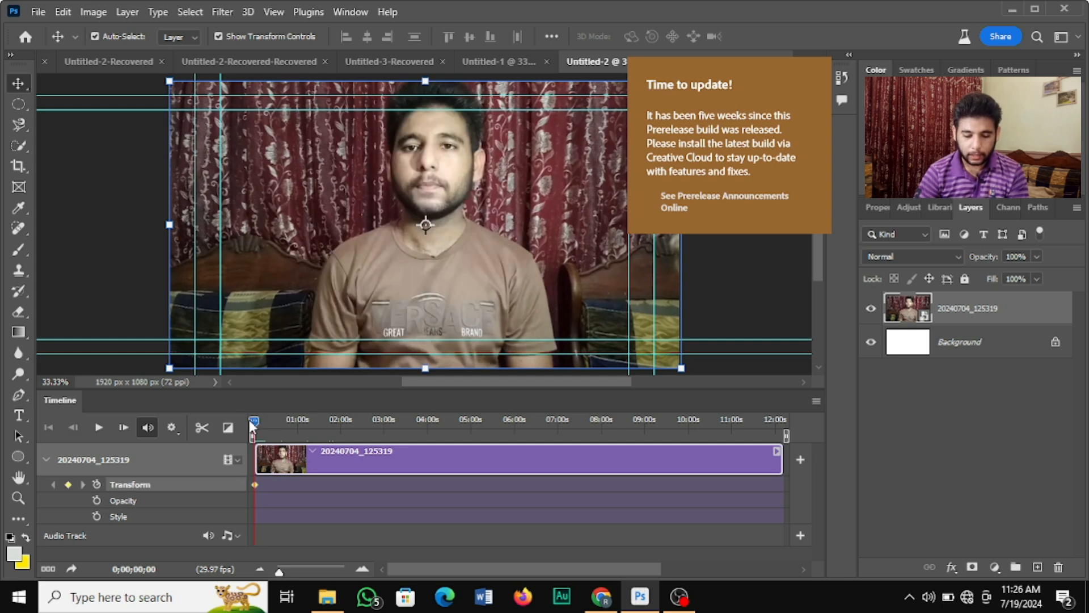
At 0;00;18;21, shrink the clip proportionally to about 49.92% toward the canvas's upper-left corner to add a second Transform keyframe.
mouse_move(253, 423)
mouse_down()
mouse_move(262, 435)
mouse_move(373, 441)
mouse_move(256, 430)
mouse_move(268, 432)
mouse_up()
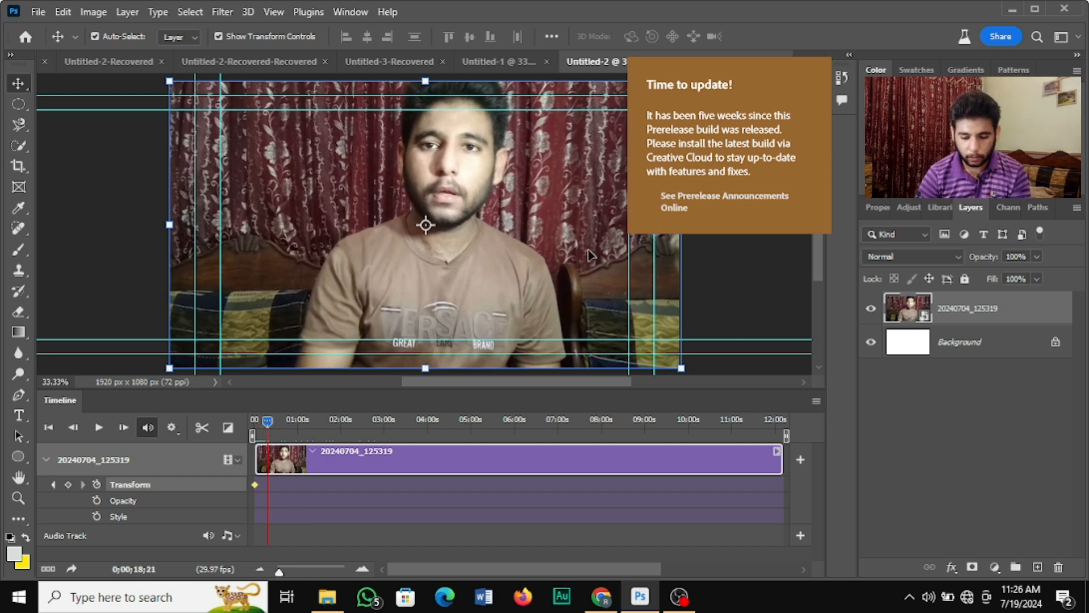
drag(681, 369, 365, 126)
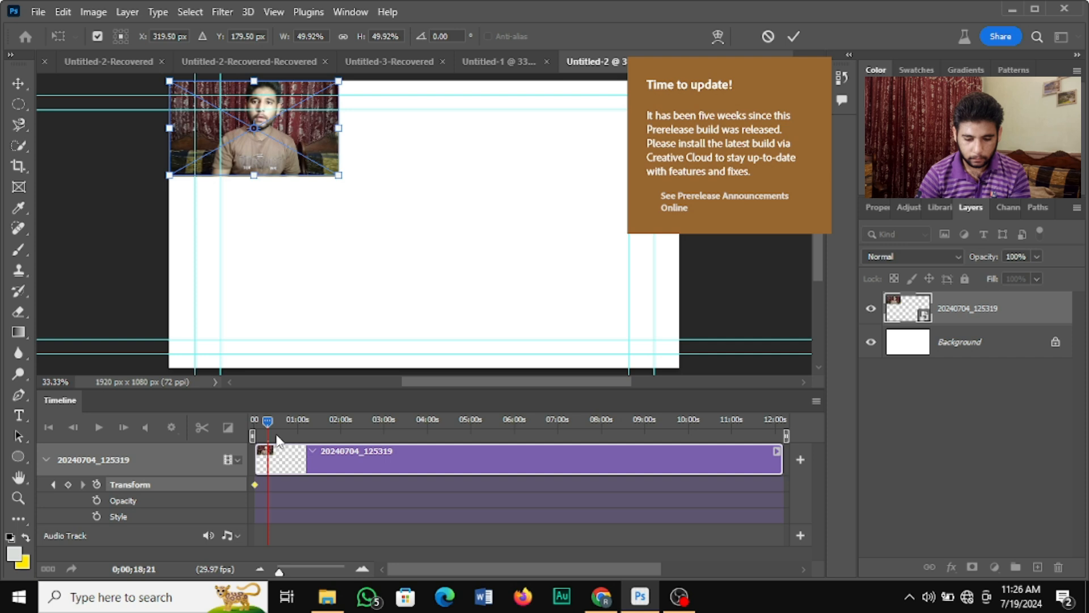
click(792, 37)
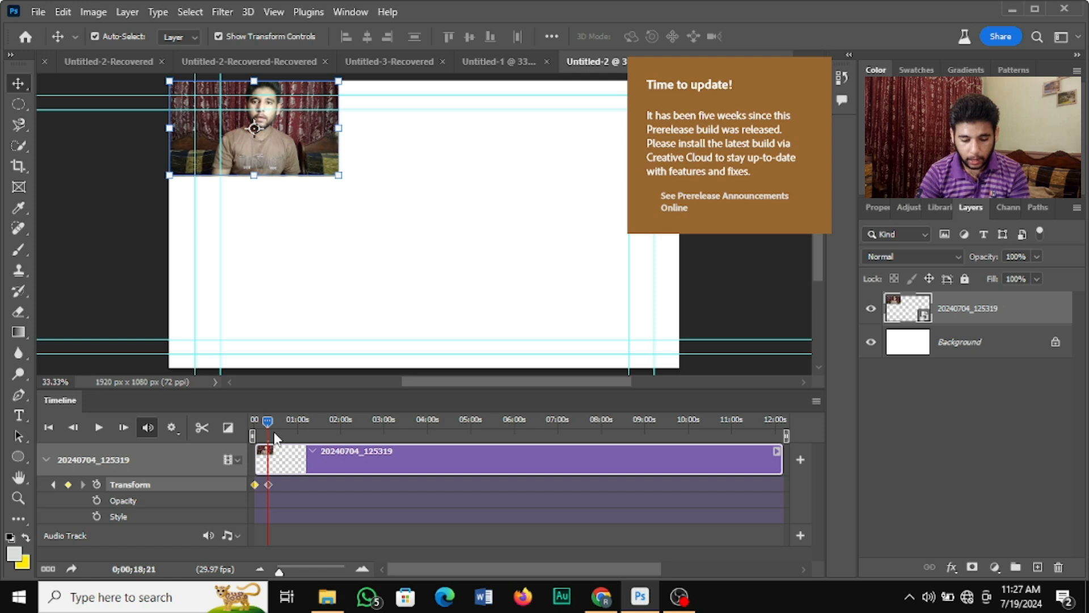
Preview the scaling animation from the start of the timeline and stop playback at 0;00;10;25.
drag(266, 424, 213, 424)
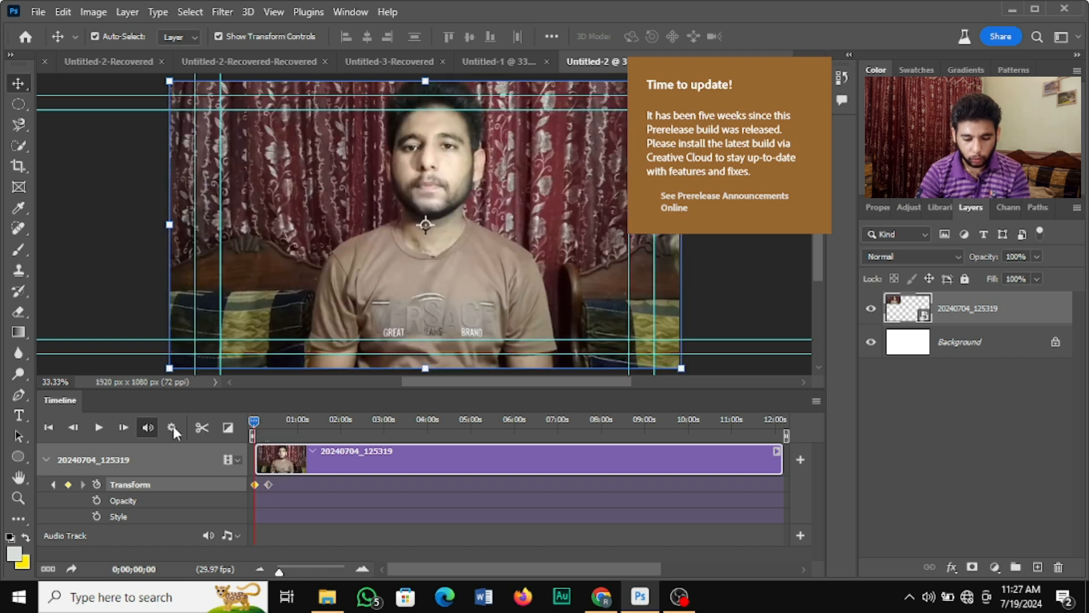
click(99, 430)
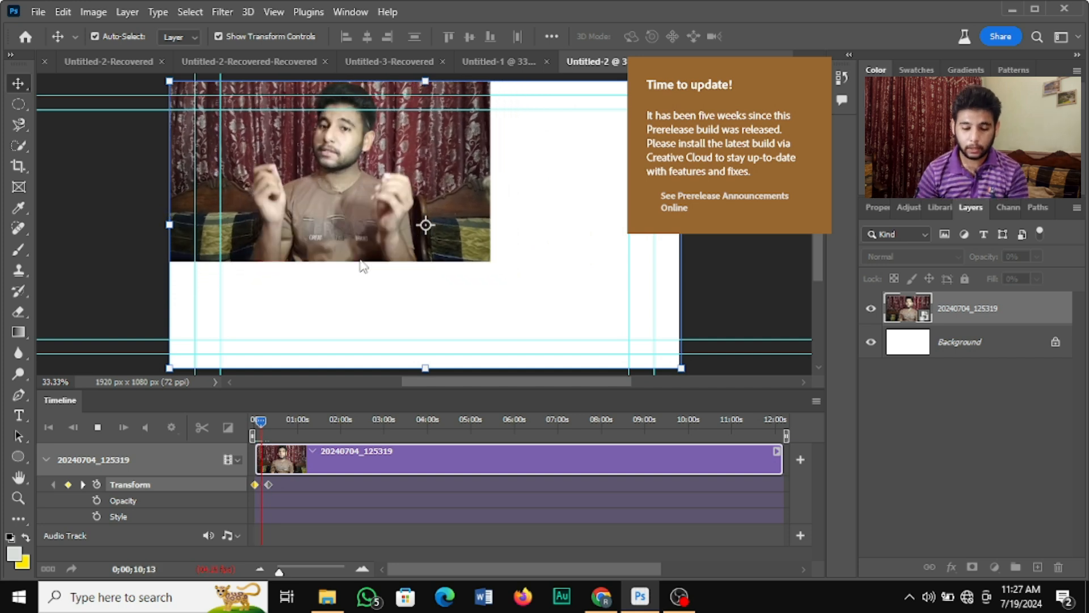
key(space)
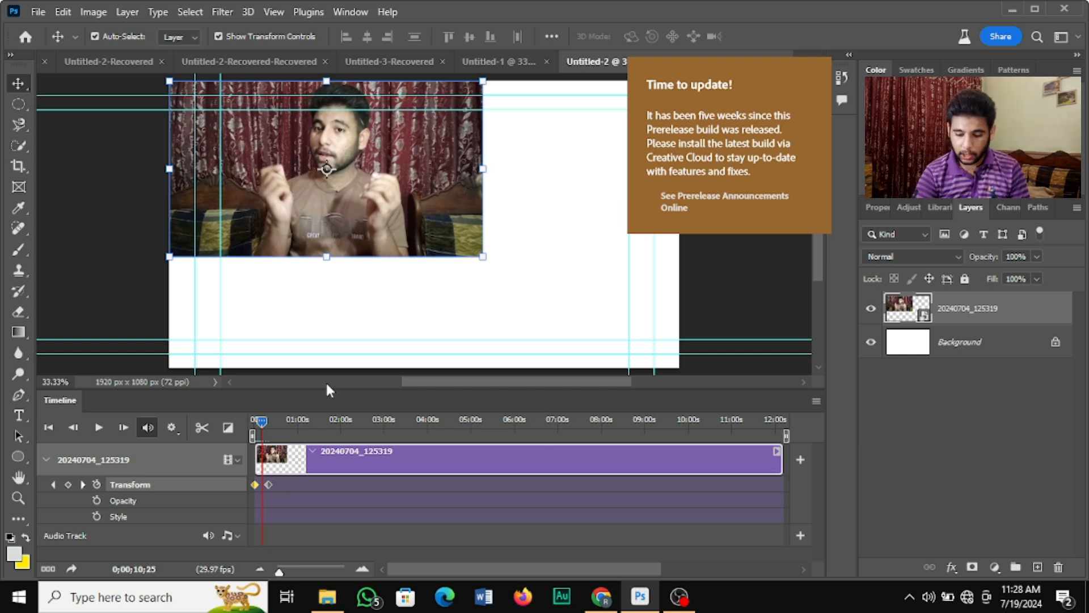
click(819, 401)
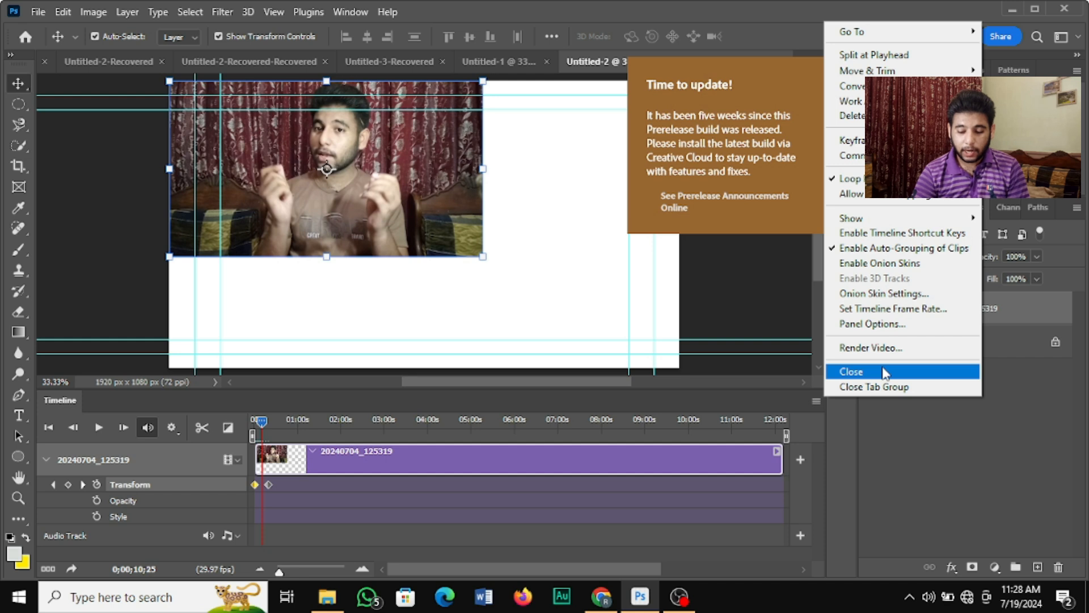
click(845, 349)
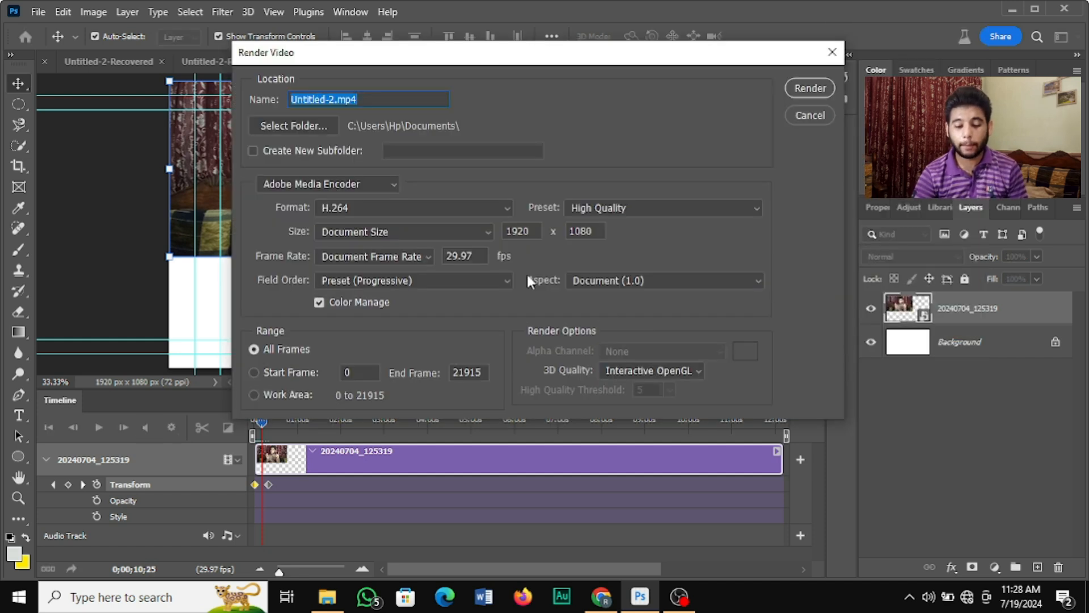
drag(519, 57, 480, 90)
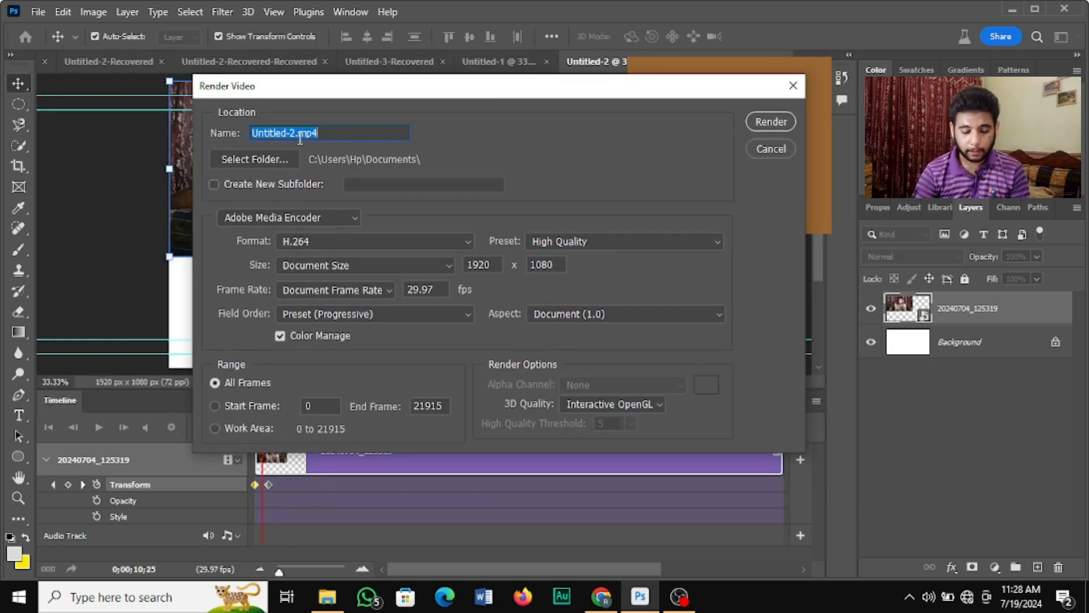
key(Escape)
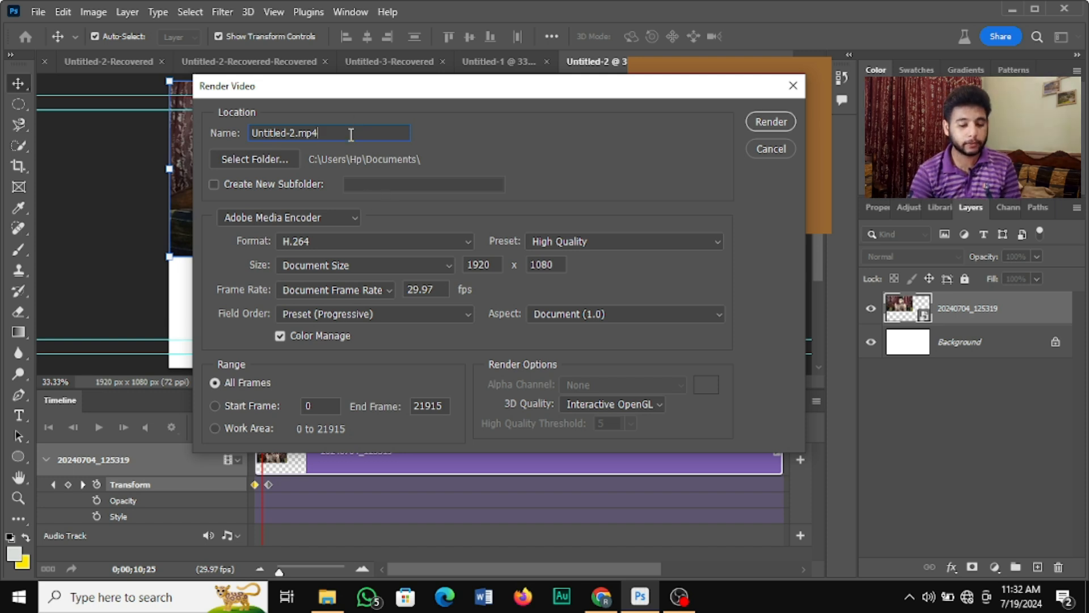
drag(339, 132, 244, 123)
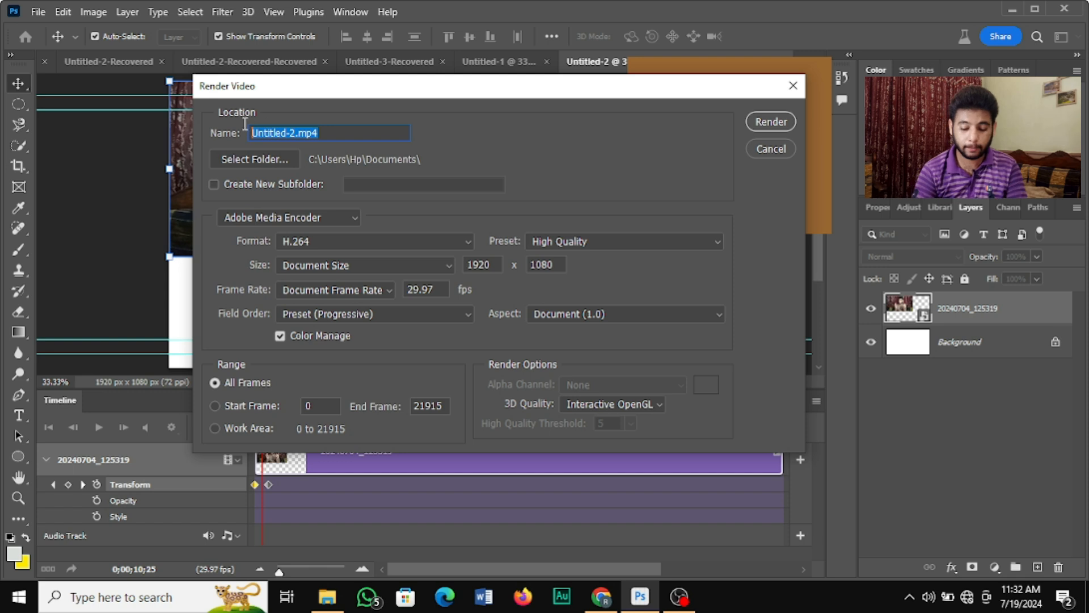
key(BackSpace)
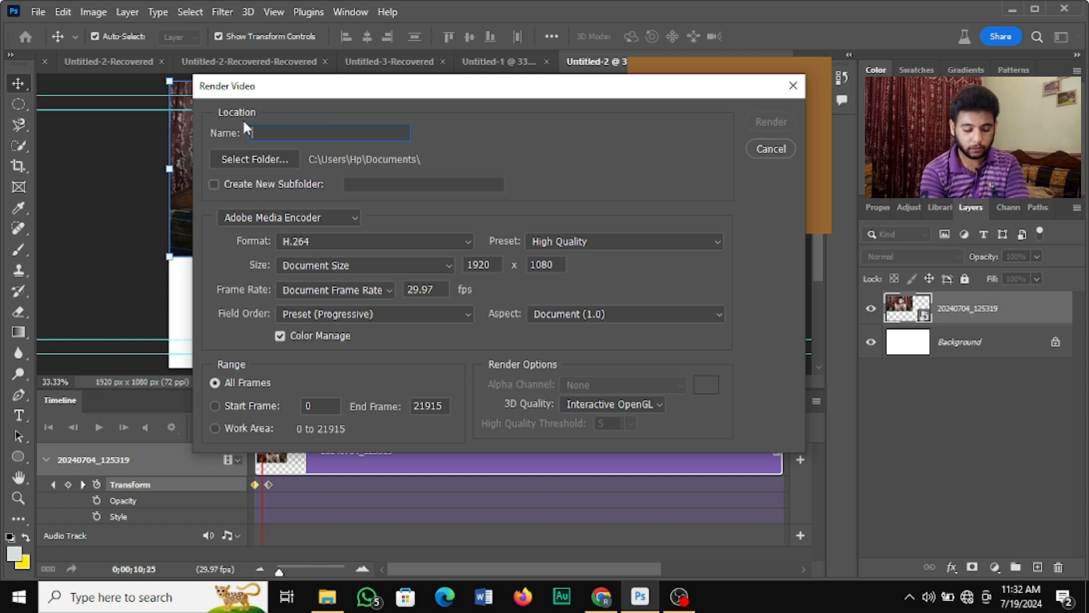
text(tset file)
key(Return)
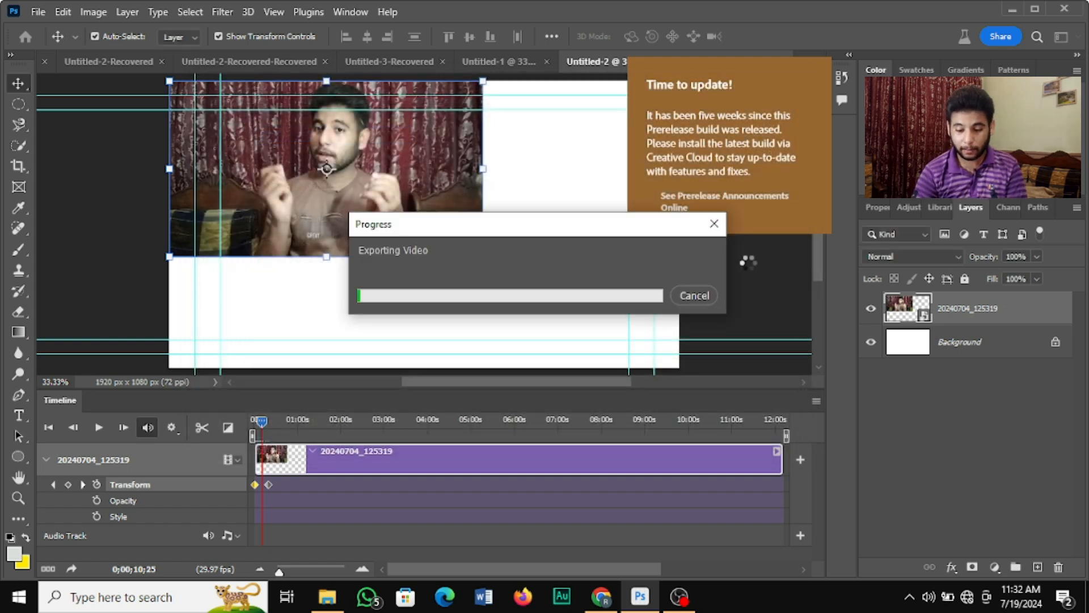
click(709, 226)
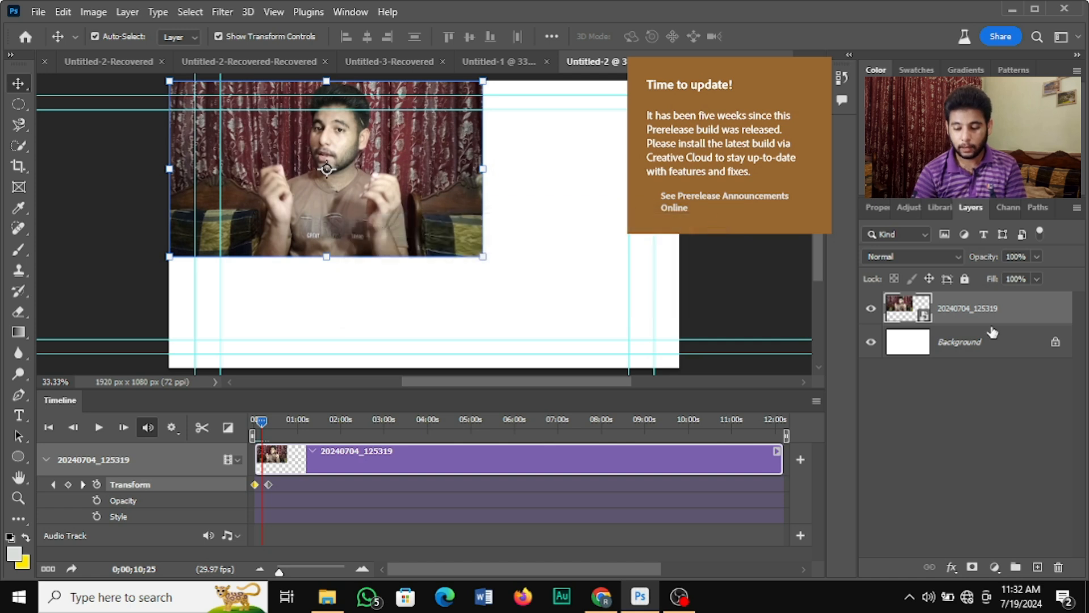
Open the Render Video settings, name the output "test file" and set its destination folder to the Desktop.
click(817, 403)
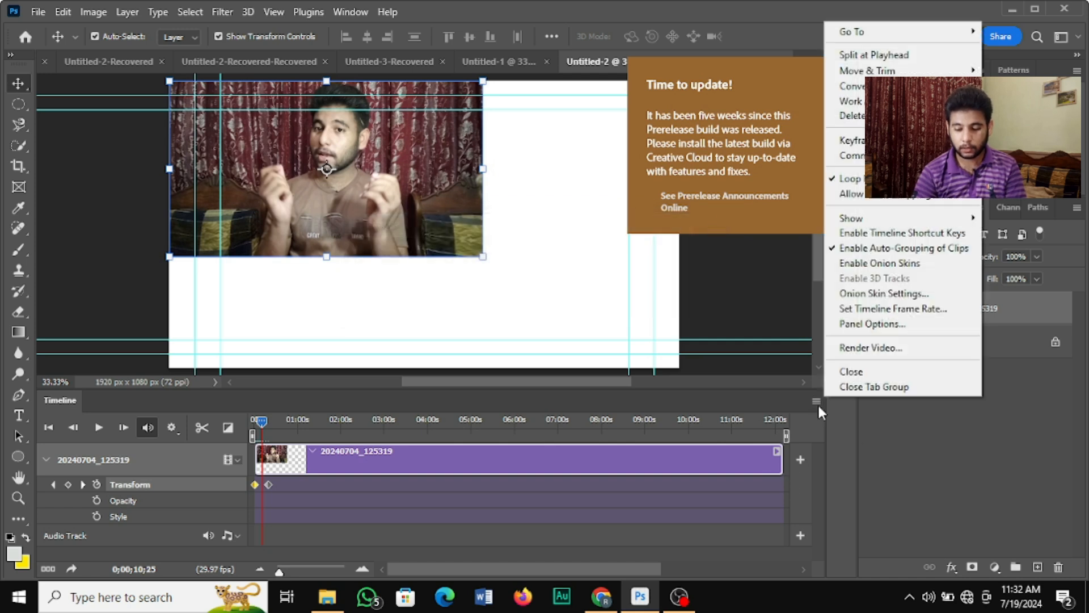
click(900, 348)
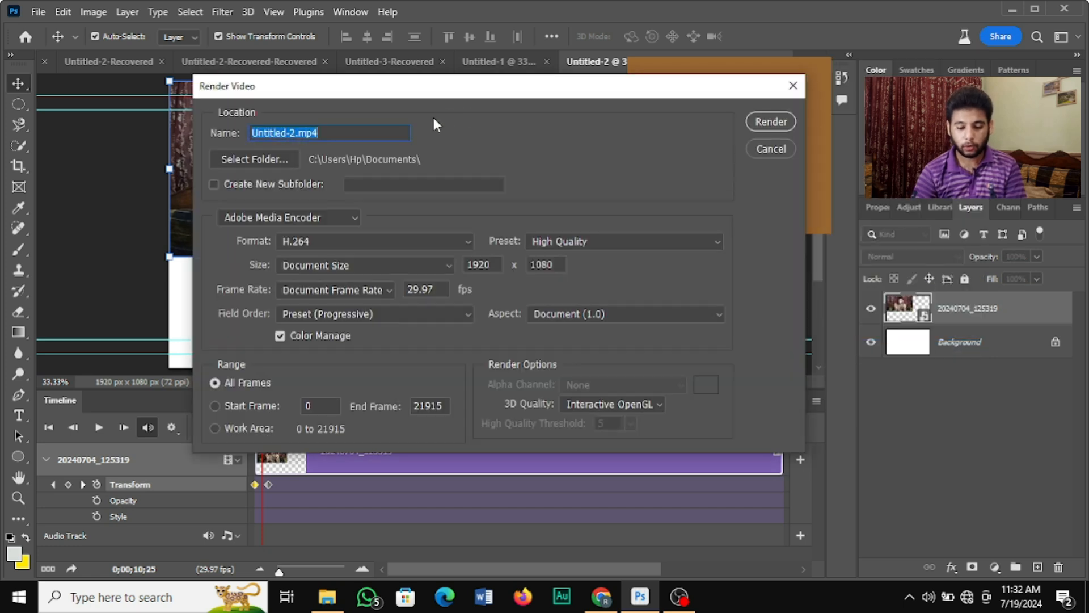
text(te)
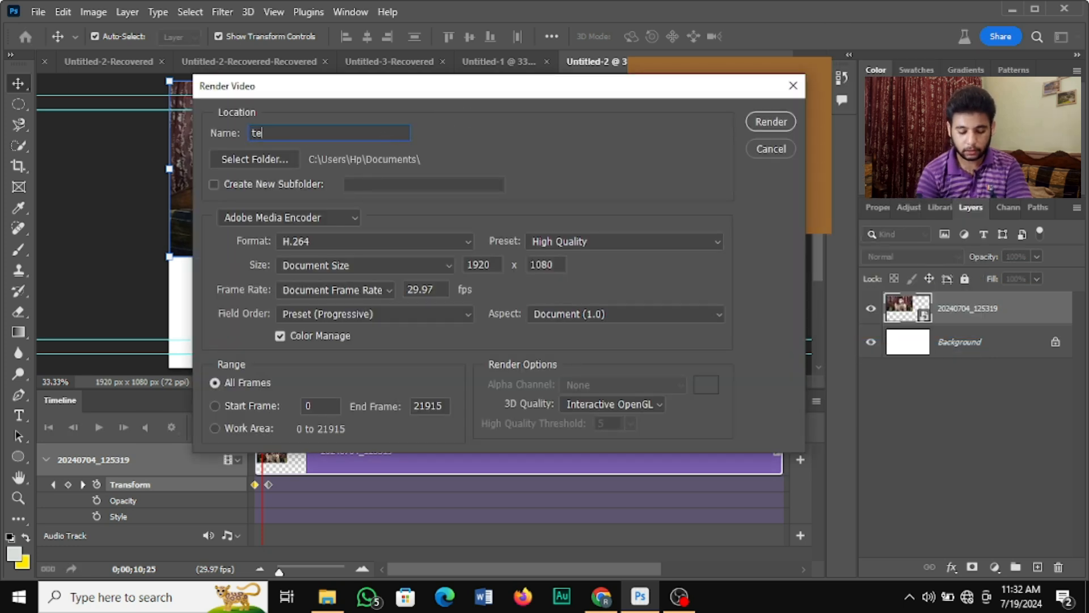
text(st file)
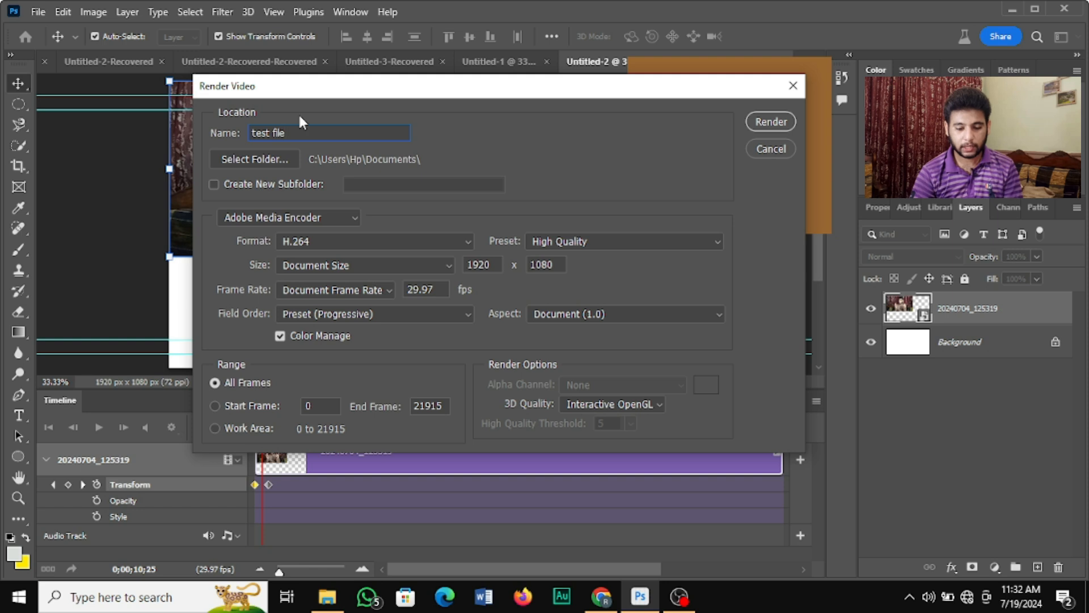
click(274, 158)
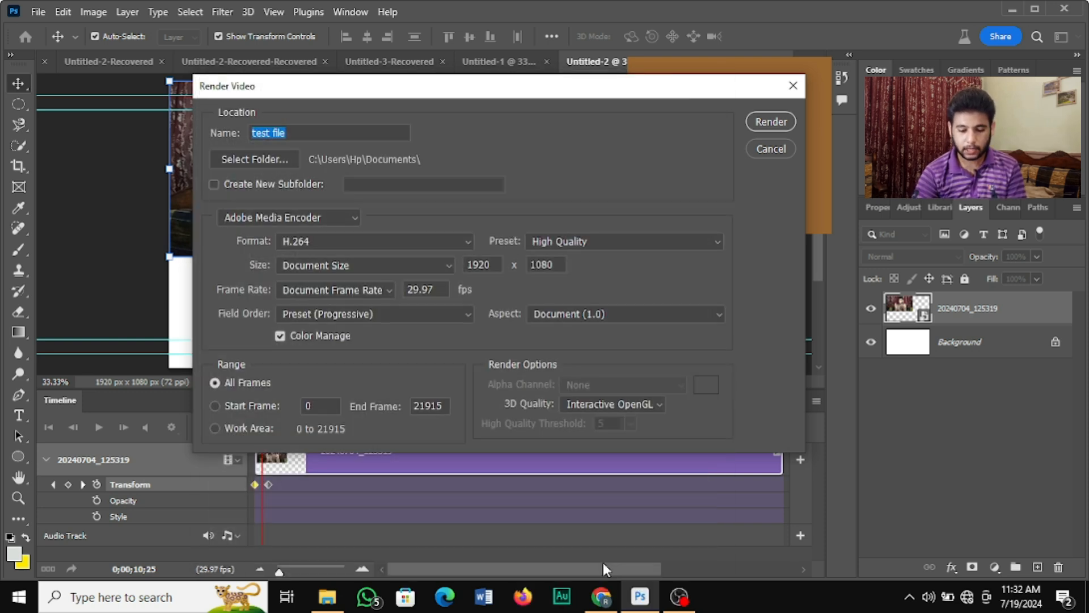
click(596, 554)
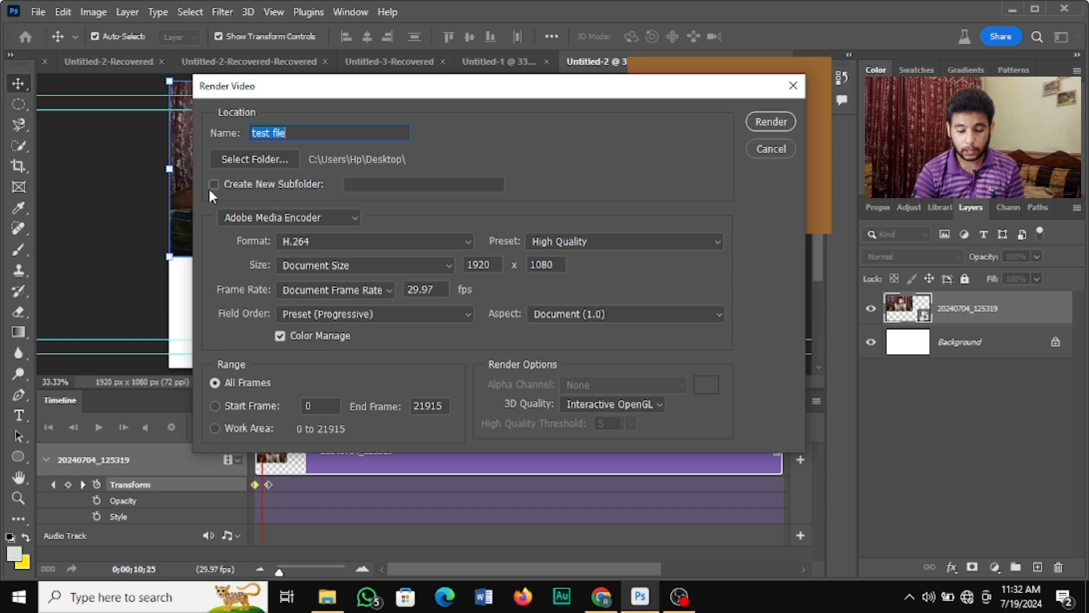
Review the encoder and format choices for the render, keeping Adobe Media Encoder and H.264.
click(317, 217)
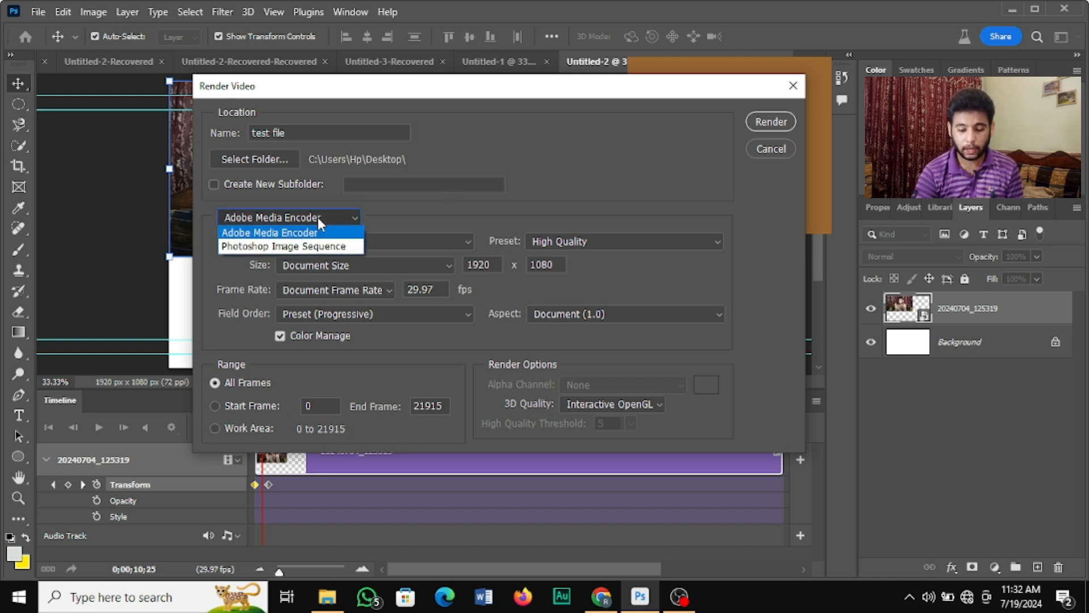
click(380, 215)
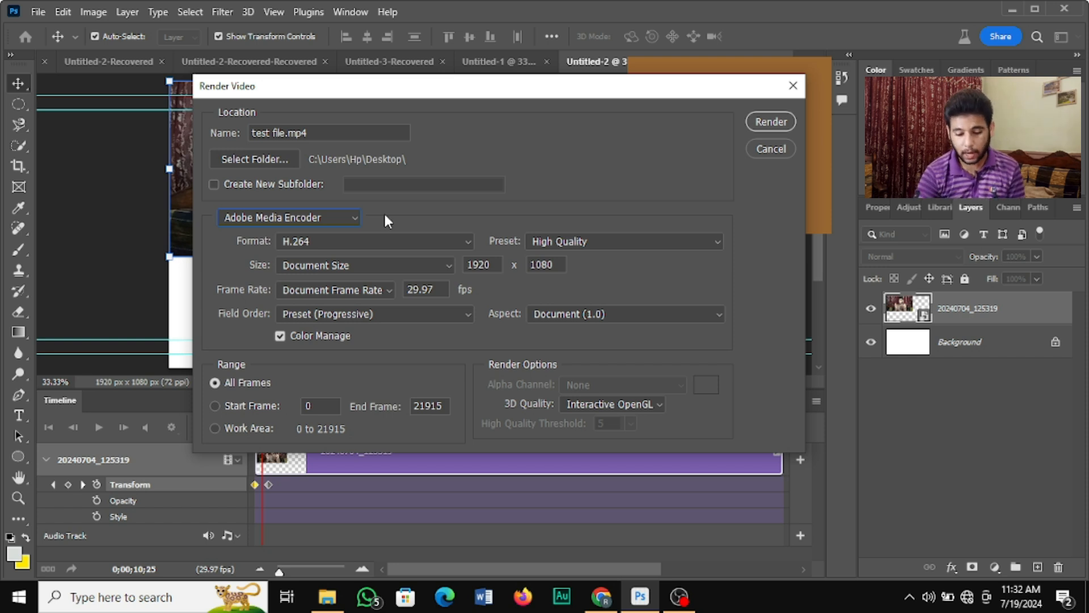
click(438, 248)
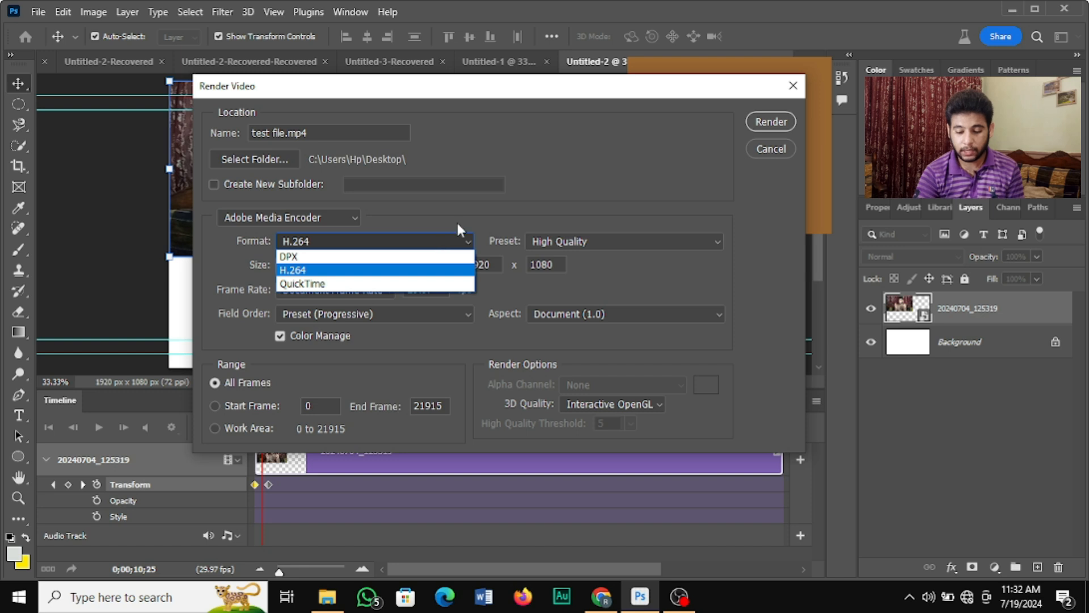
click(460, 225)
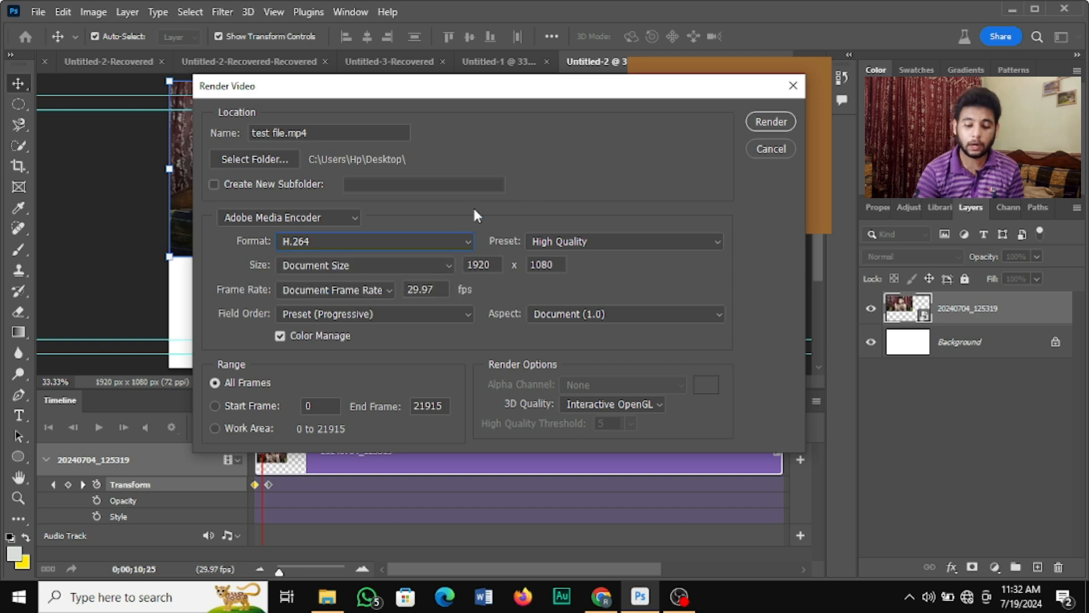
Choose the High Quality preset, keep the Document Size of 1920 x 1080, and start rendering the video.
click(675, 240)
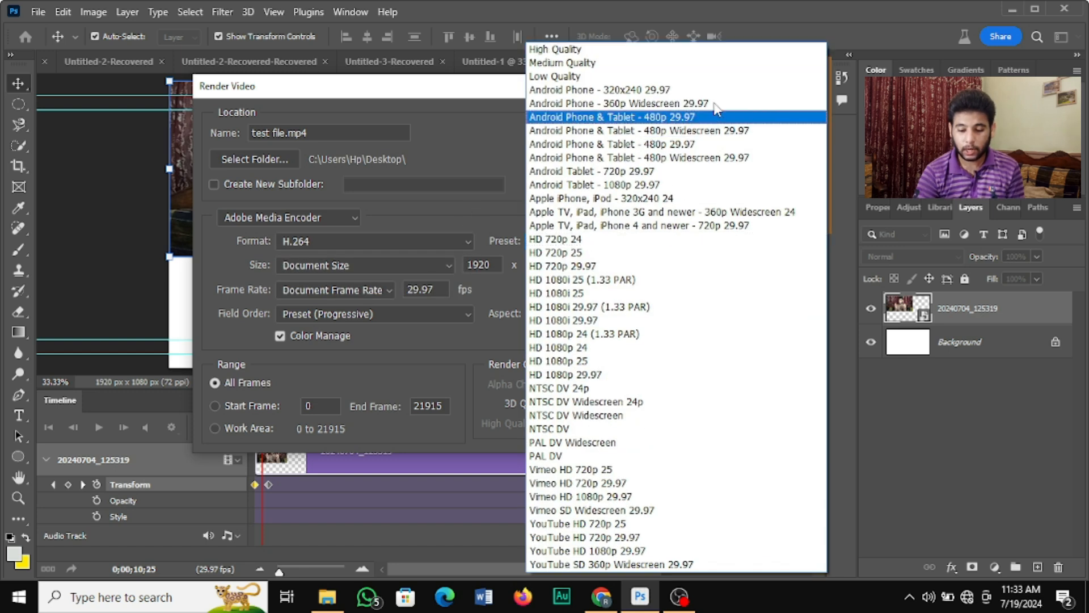
click(675, 50)
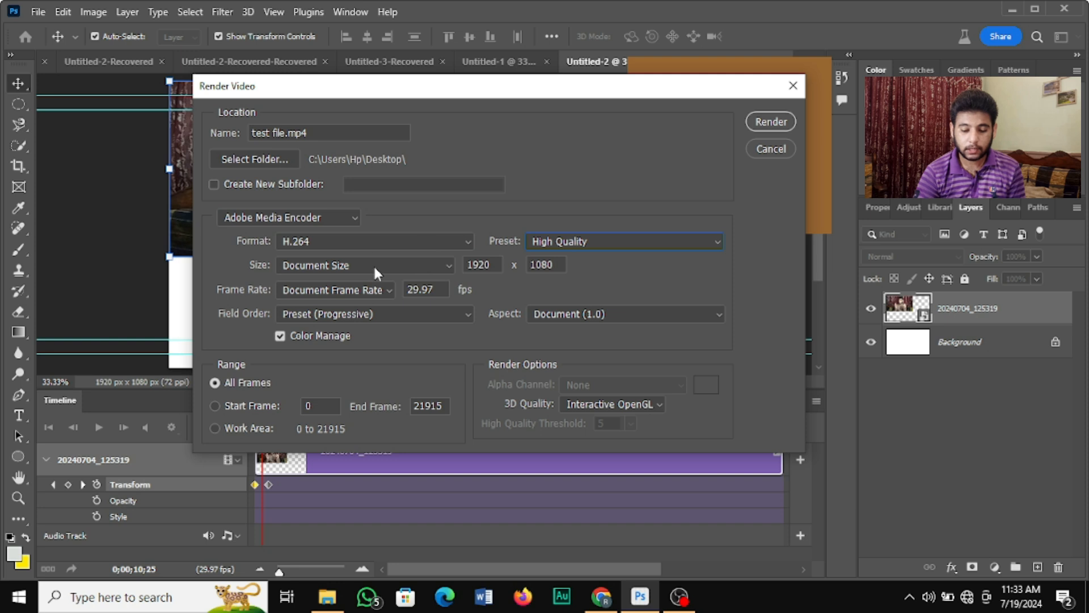
click(431, 262)
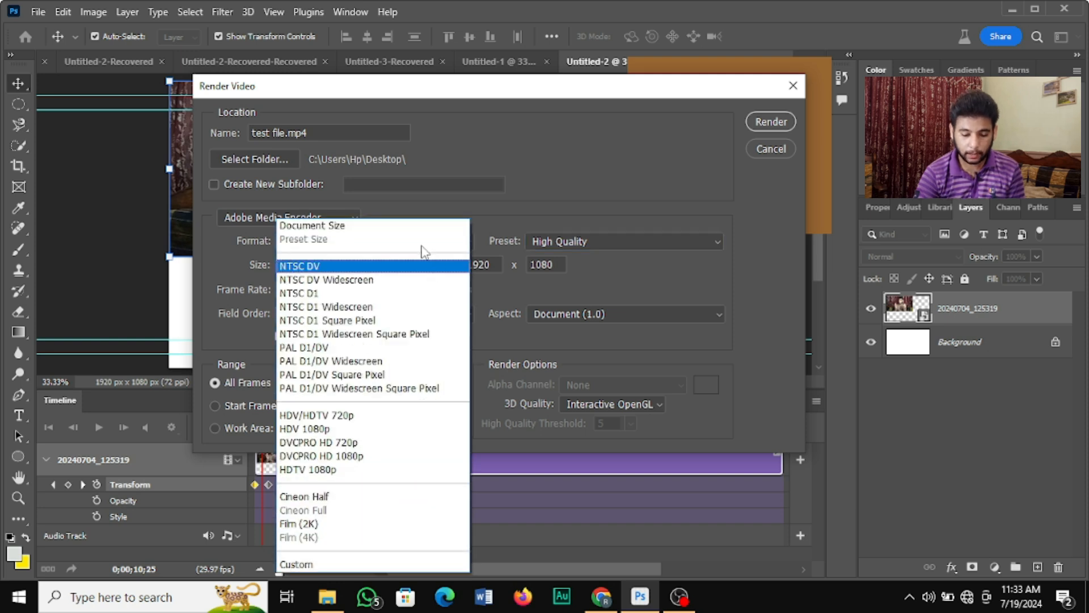
click(563, 215)
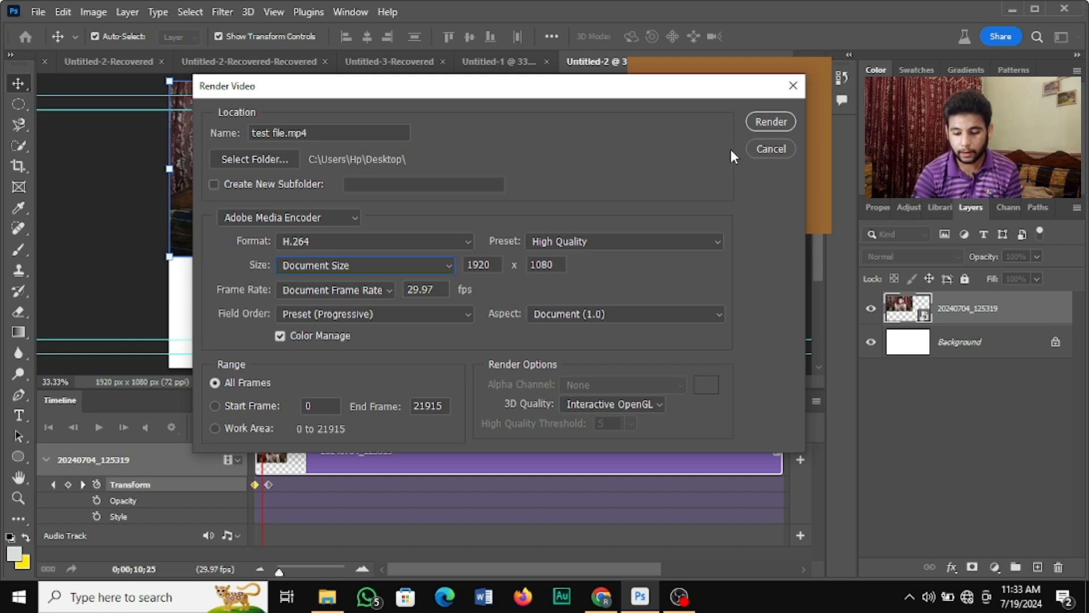
click(761, 116)
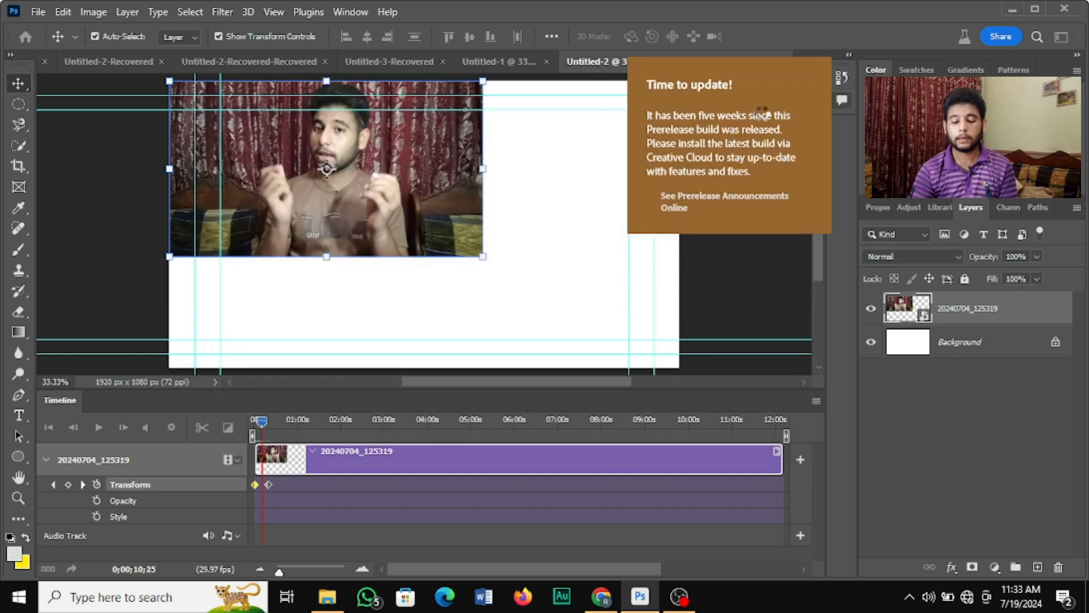